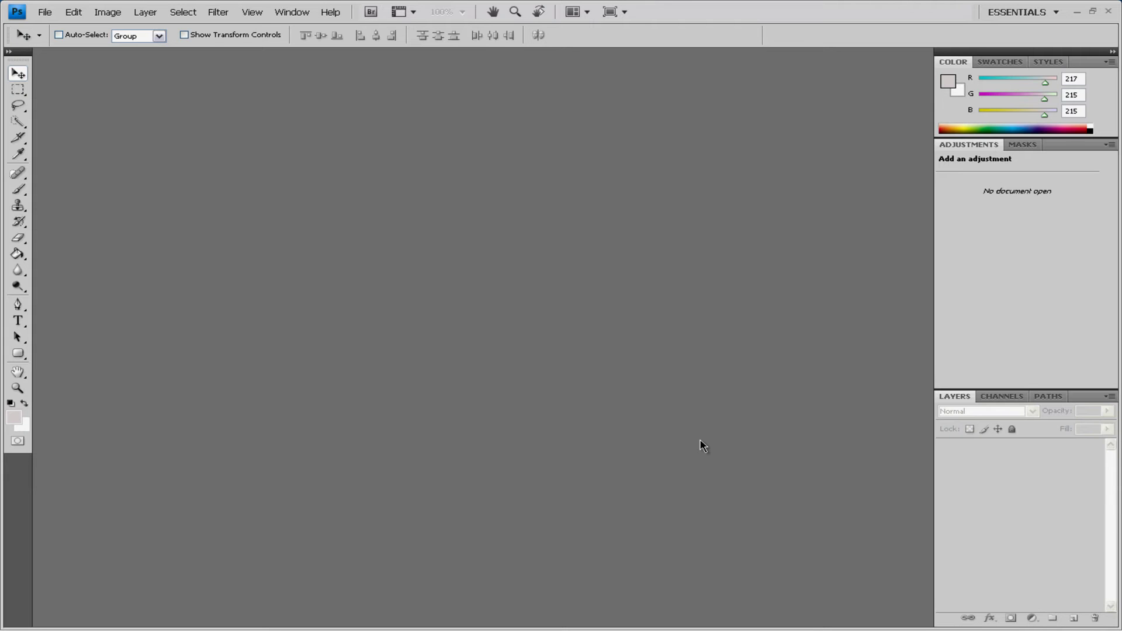
- Launch Paint by running mspaint from the Start menu, then close the Paint window
{"action": "left_click", "coordinate": [36, 620]}
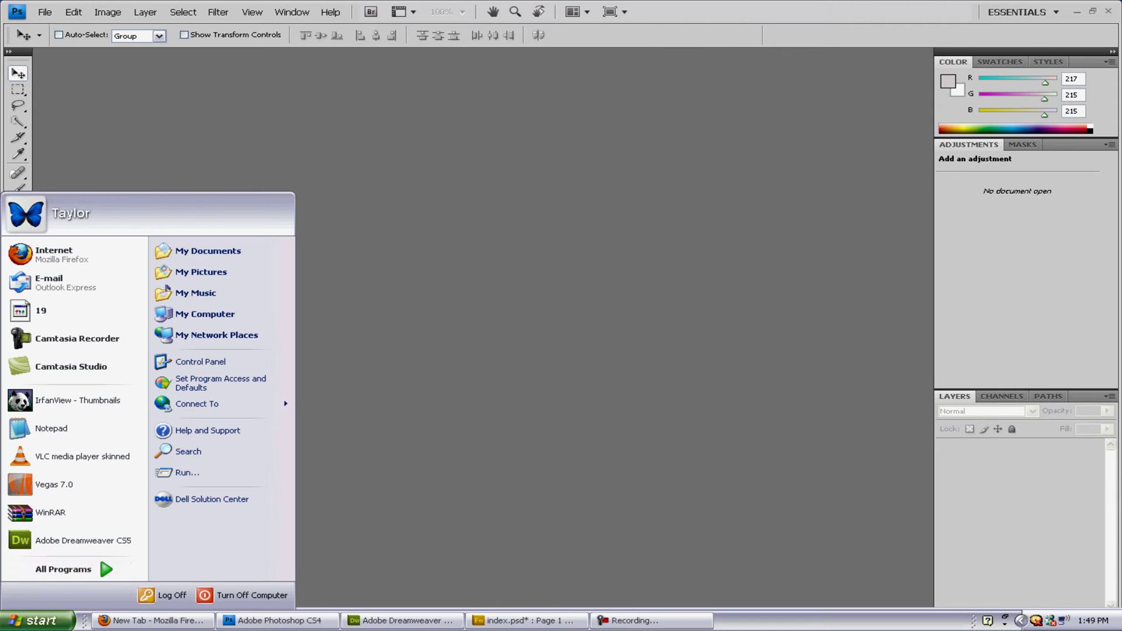
{"action": "left_click", "coordinate": [168, 480]}
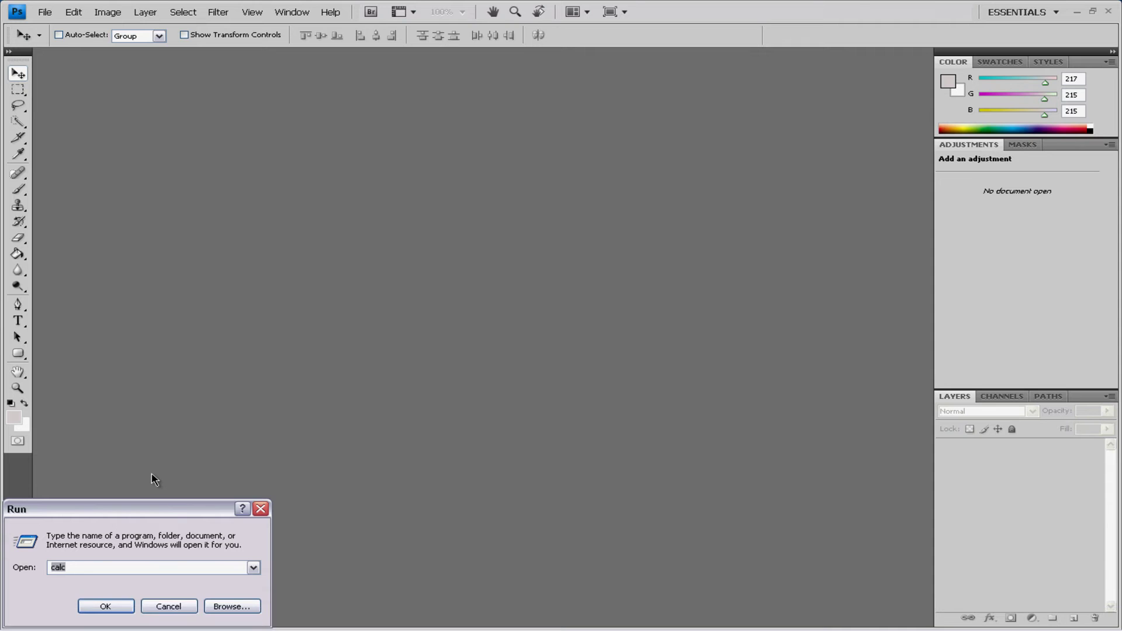
{"action": "type", "text": "mspaint"}
{"action": "key", "text": "Return"}
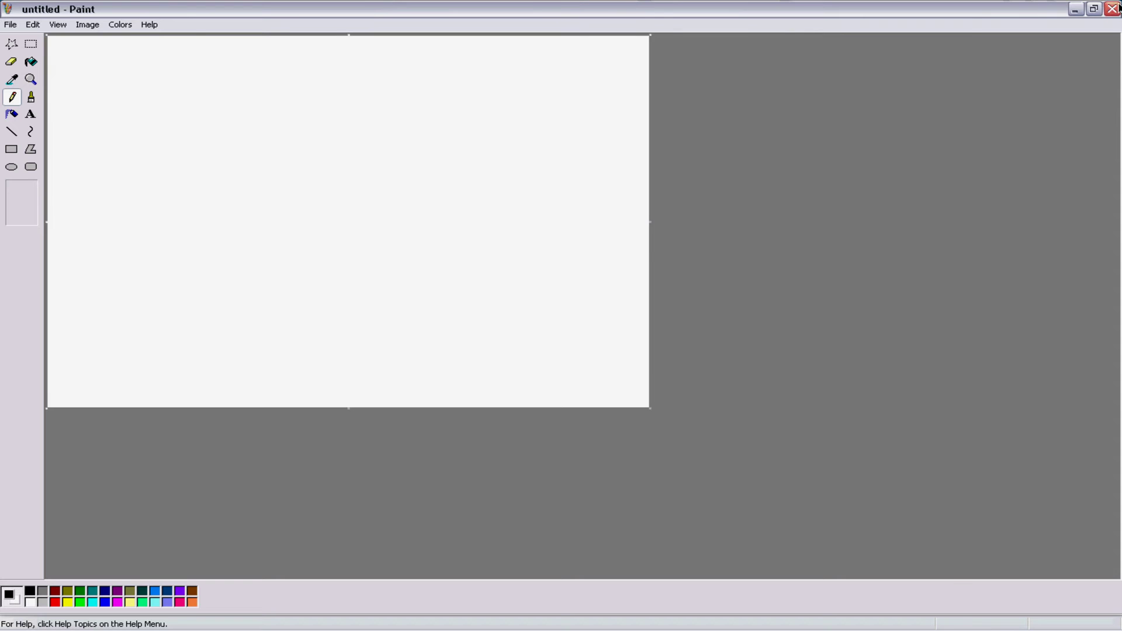
{"action": "left_click", "coordinate": [1112, 9]}
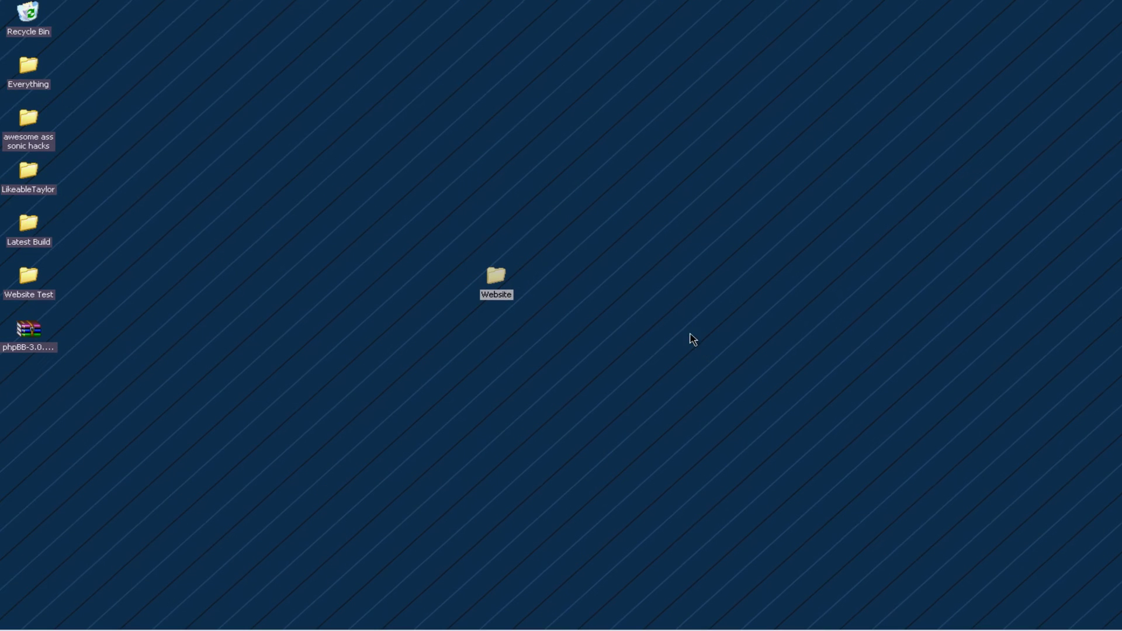
- Drag the Website folder icon into the left desktop column below the phpBB archive
{"action": "left_click", "coordinate": [538, 269]}
{"action": "mouse_move", "coordinate": [454, 223]}
{"action": "left_mouse_down"}
{"action": "mouse_move", "coordinate": [678, 396]}
{"action": "mouse_move", "coordinate": [453, 215]}
{"action": "left_mouse_up"}
{"action": "left_click", "coordinate": [694, 407]}
{"action": "left_click", "coordinate": [454, 215]}
{"action": "left_click_drag", "start_coordinate": [501, 293], "coordinate": [49, 404]}
- Bring Photoshop back to the front and begin a new document from the File menu
{"action": "mouse_move", "coordinate": [306, 626]}
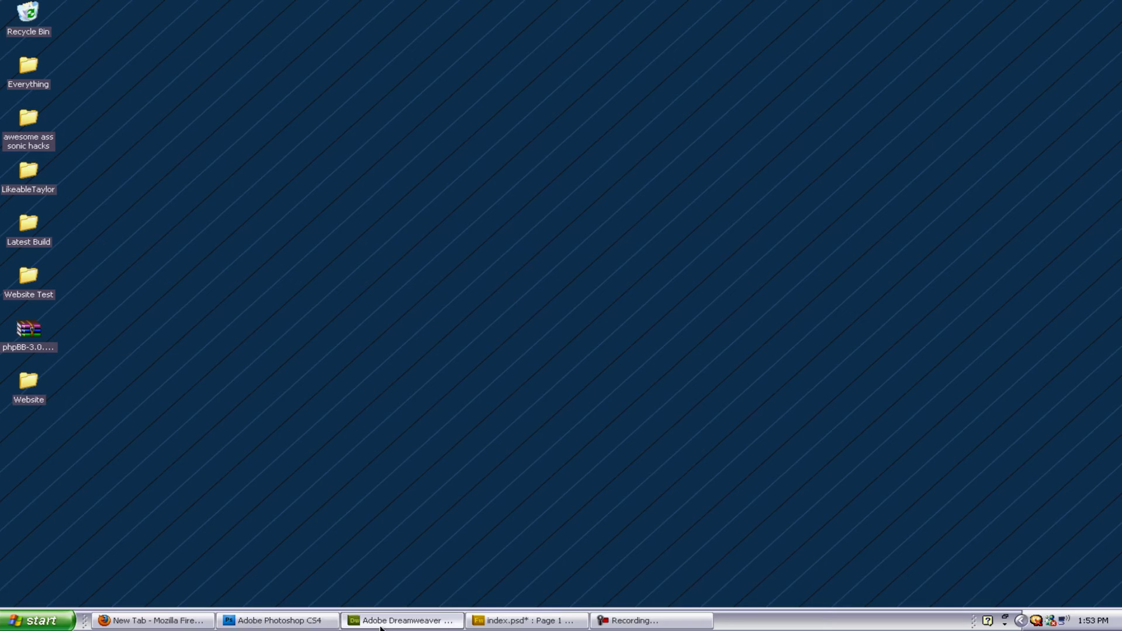
{"action": "left_click", "coordinate": [261, 626]}
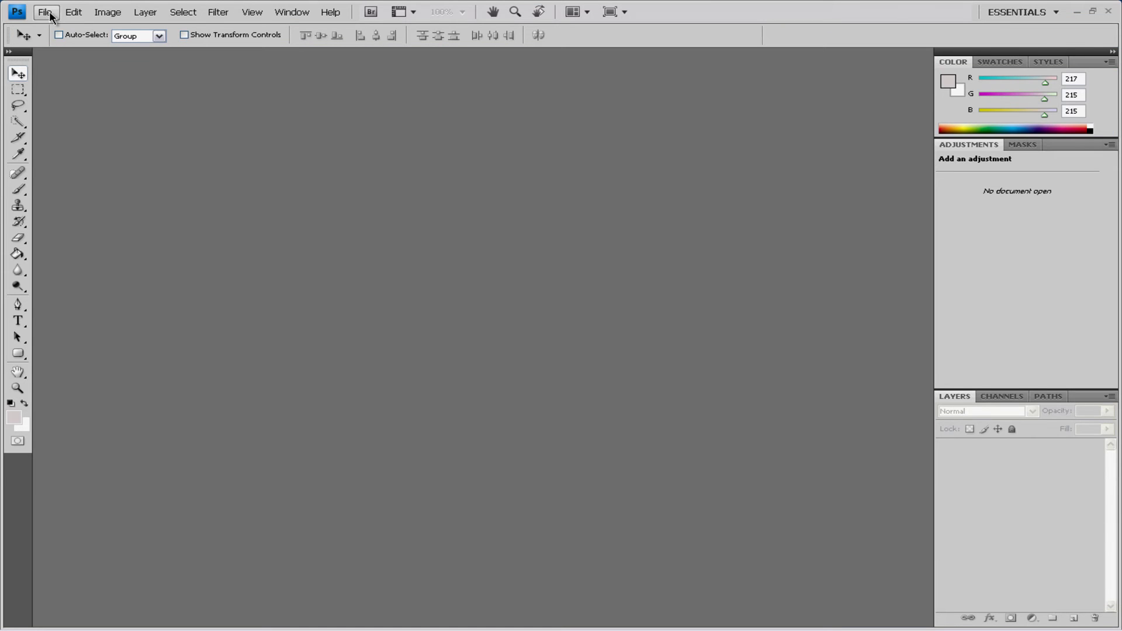
{"action": "left_click", "coordinate": [45, 12]}
{"action": "left_click", "coordinate": [51, 28]}
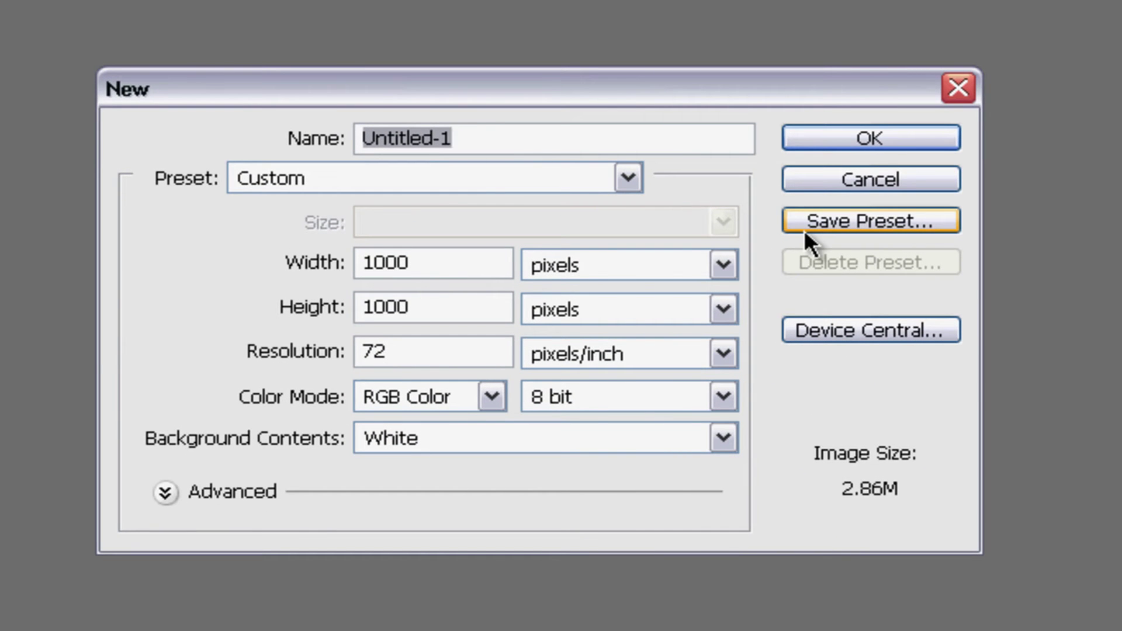
- Set the new document to 1000 × 1000 px at 72 ppi with a White background and create it
{"action": "type", "text": "indec"}
{"action": "key", "text": "BackSpace"}
{"action": "type", "text": "x"}
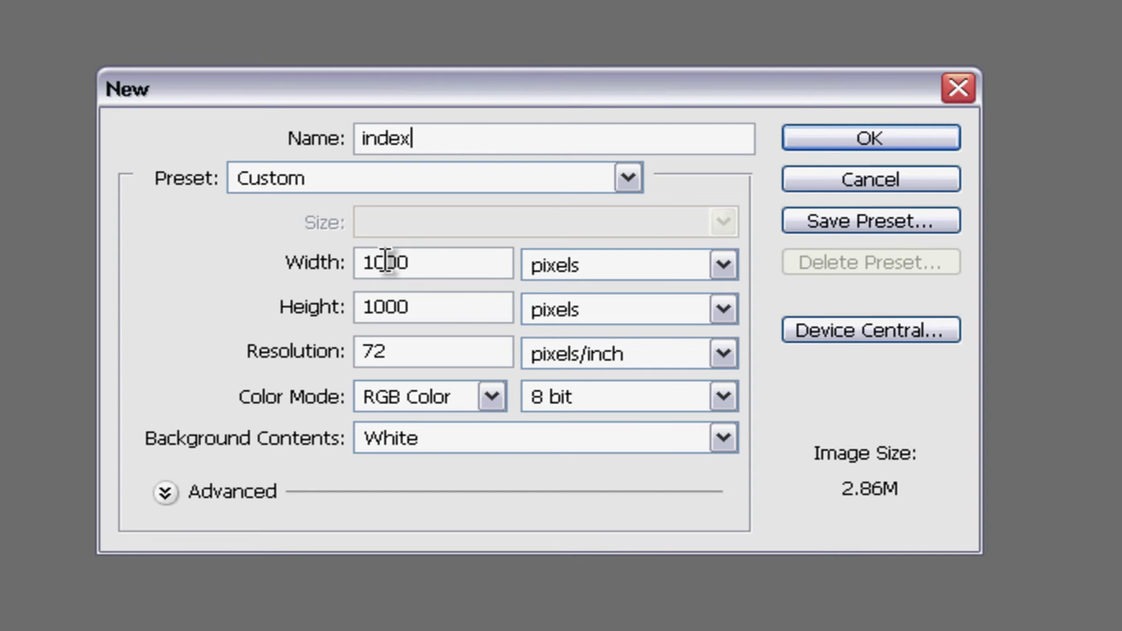
{"action": "left_click", "coordinate": [429, 313]}
{"action": "left_click", "coordinate": [452, 264]}
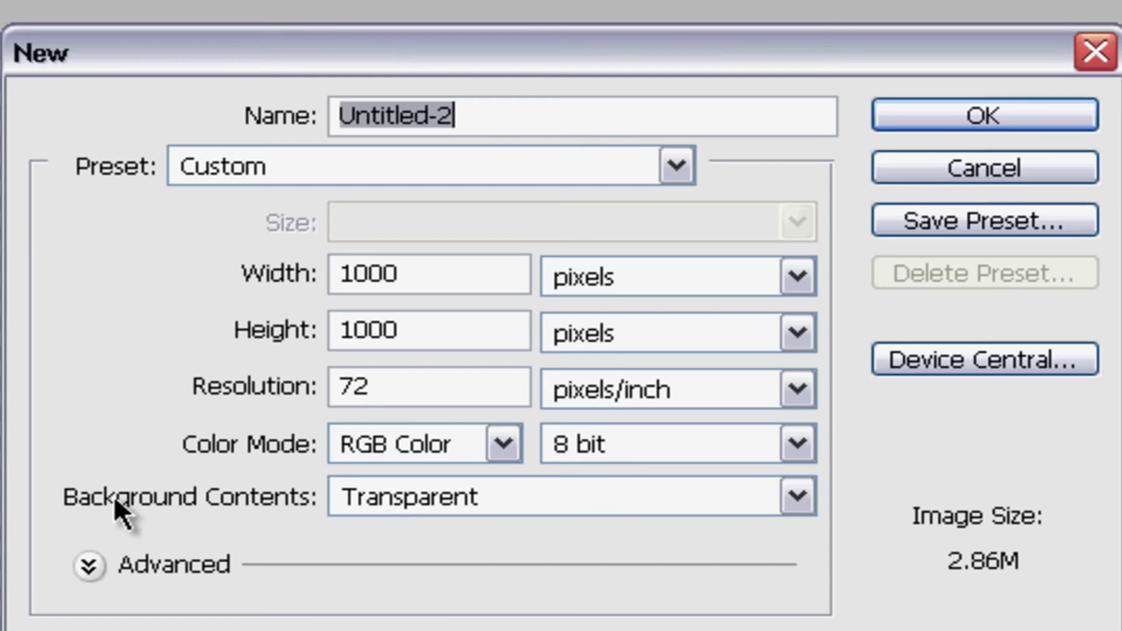
{"action": "left_click", "coordinate": [436, 507]}
{"action": "left_click", "coordinate": [459, 533]}
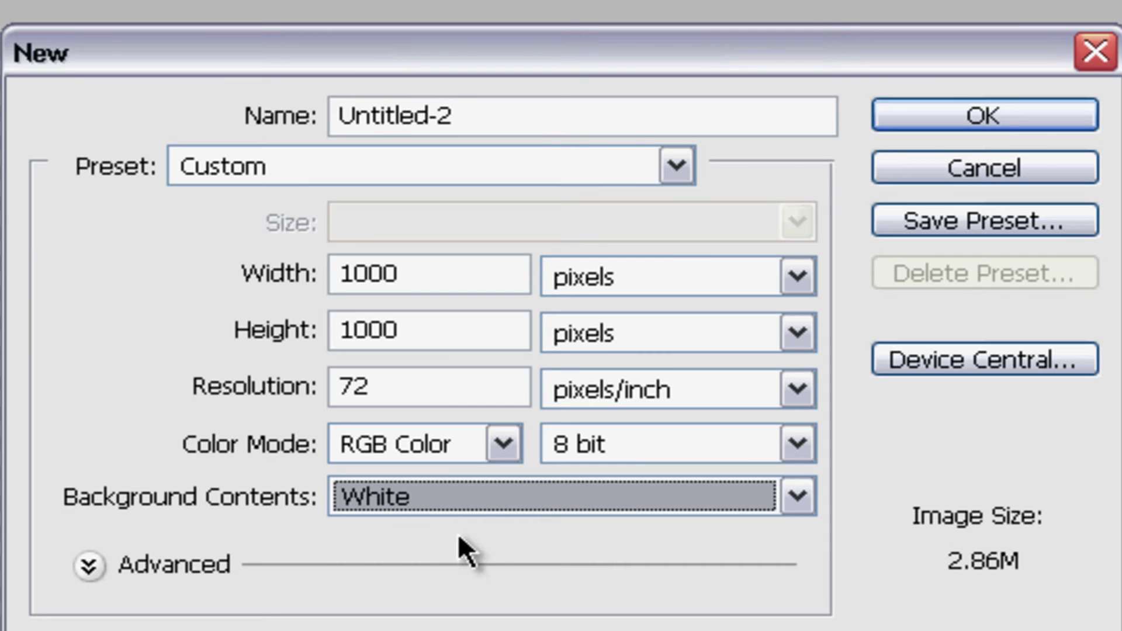
{"action": "key", "text": "Tab"}
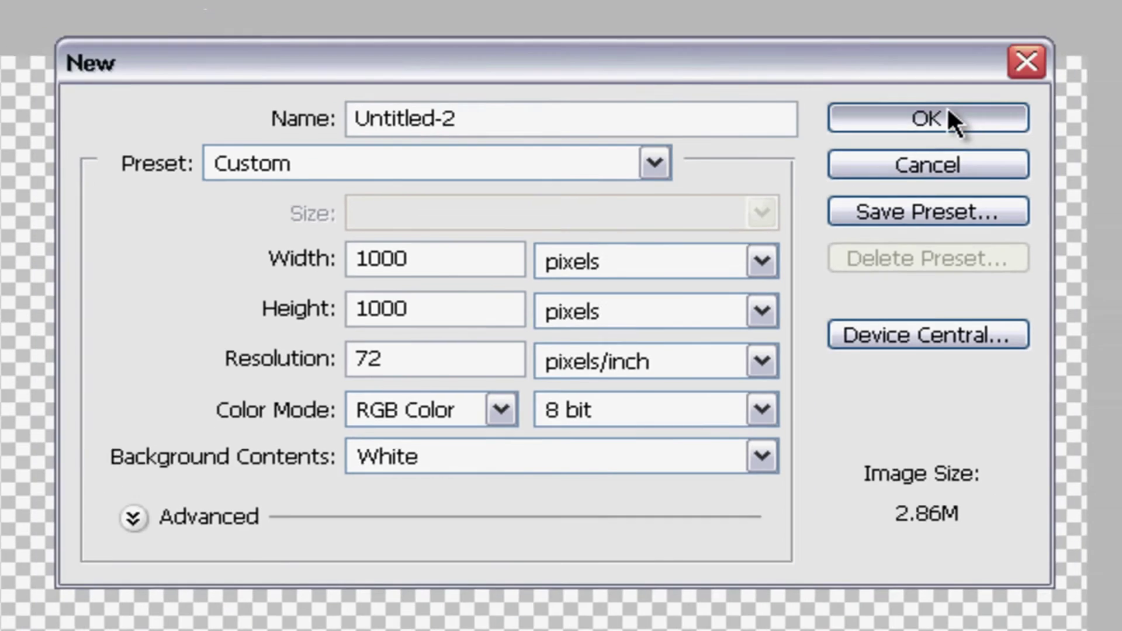
{"action": "left_click", "coordinate": [988, 115]}
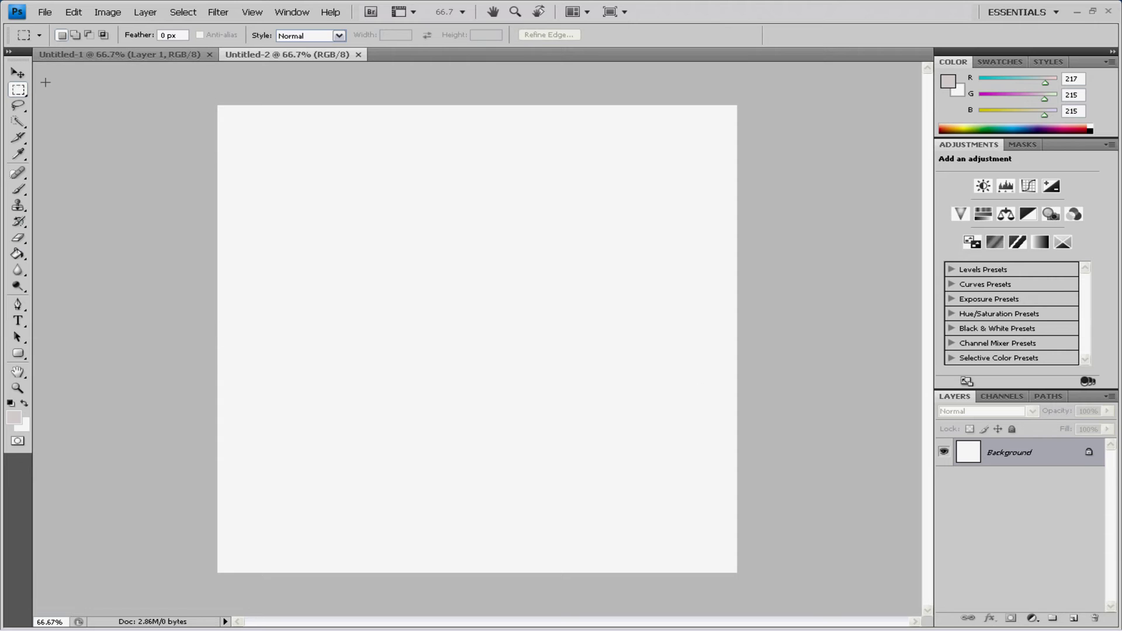
{"action": "left_click_drag", "start_coordinate": [23, 94], "coordinate": [187, 103]}
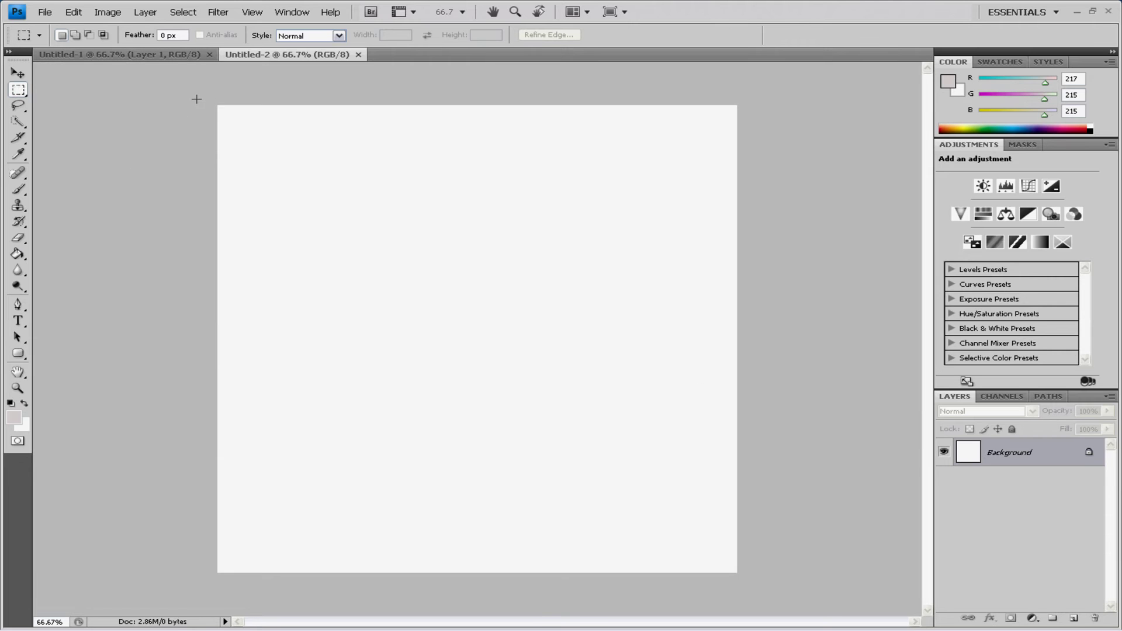
{"action": "key", "text": "ctrl+shift+d"}
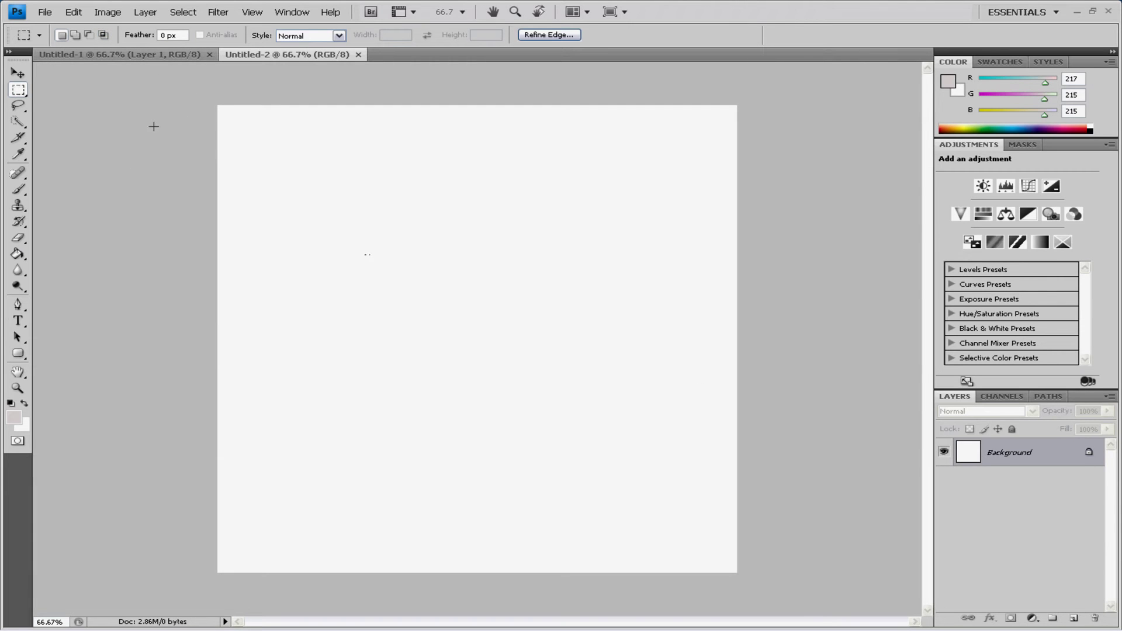
{"action": "left_click", "coordinate": [665, 205]}
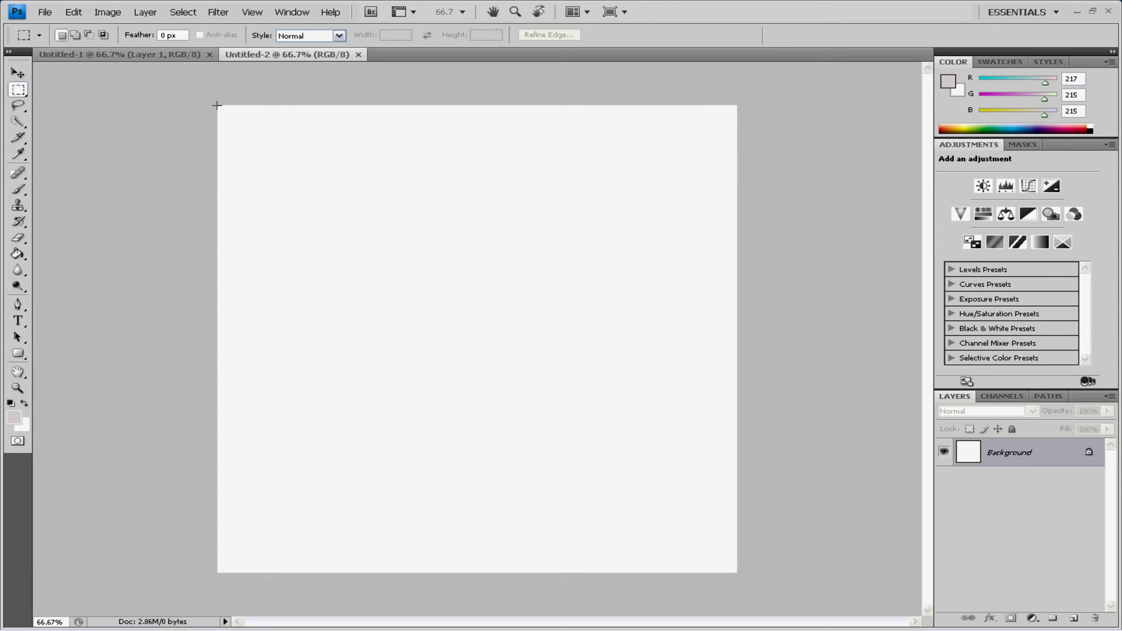
{"action": "left_click_drag", "start_coordinate": [580, 178], "coordinate": [755, 229]}
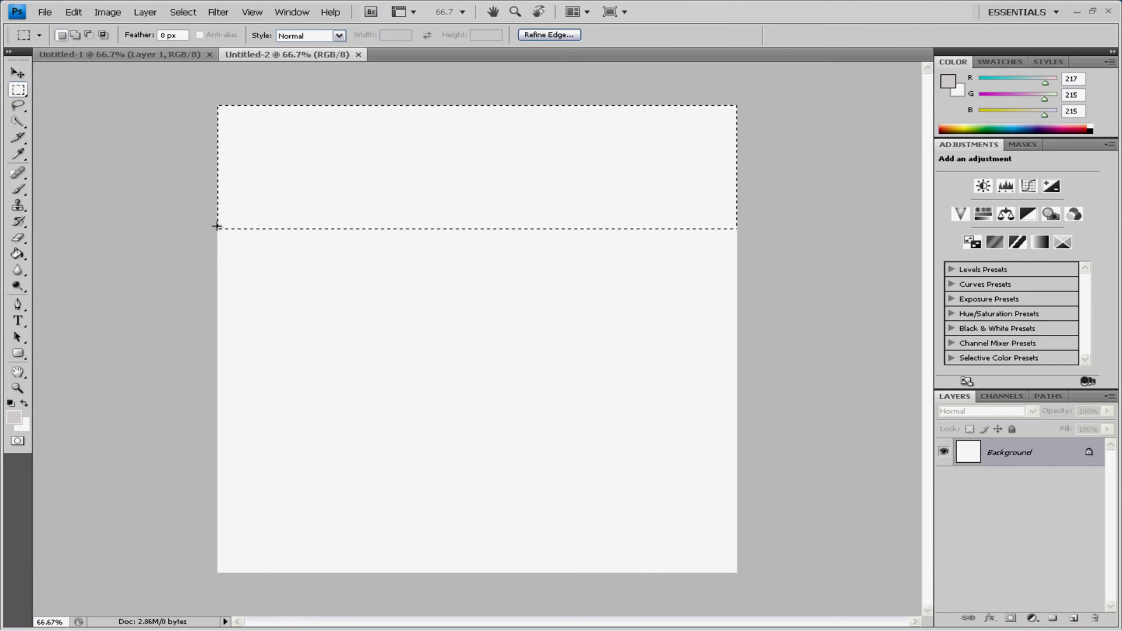
{"action": "left_click_drag", "start_coordinate": [685, 258], "coordinate": [769, 248]}
{"action": "left_click_drag", "start_coordinate": [214, 253], "coordinate": [816, 510]}
{"action": "left_click", "coordinate": [829, 384]}
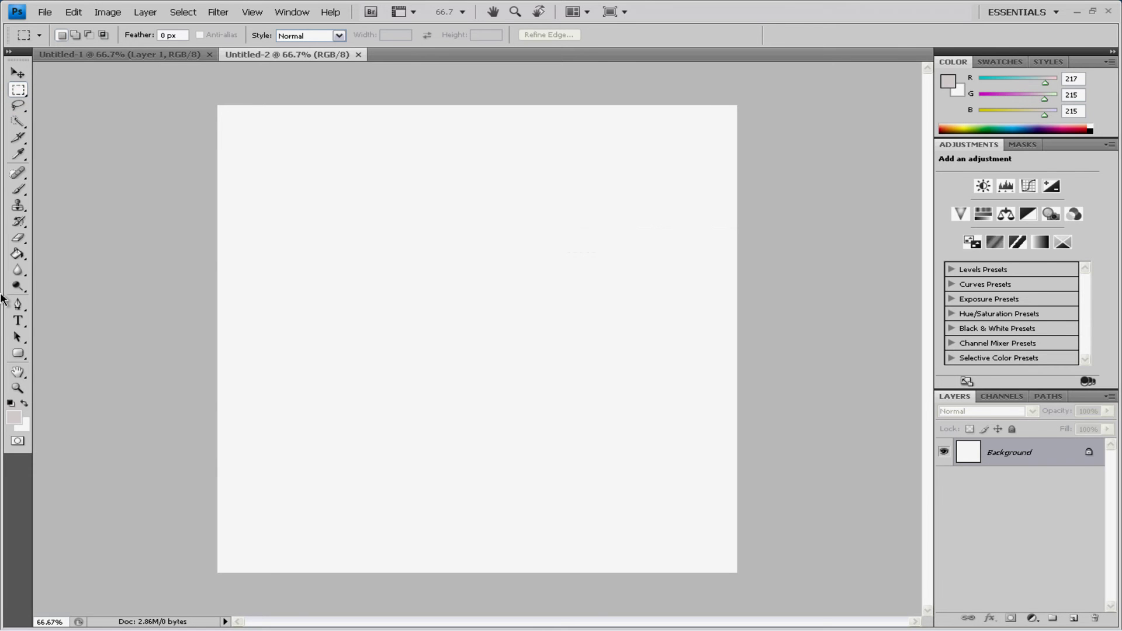
- Draw a large rounded rectangle across the lower canvas and select its Shape 1 layer with the Move tool
{"action": "left_click", "coordinate": [18, 353]}
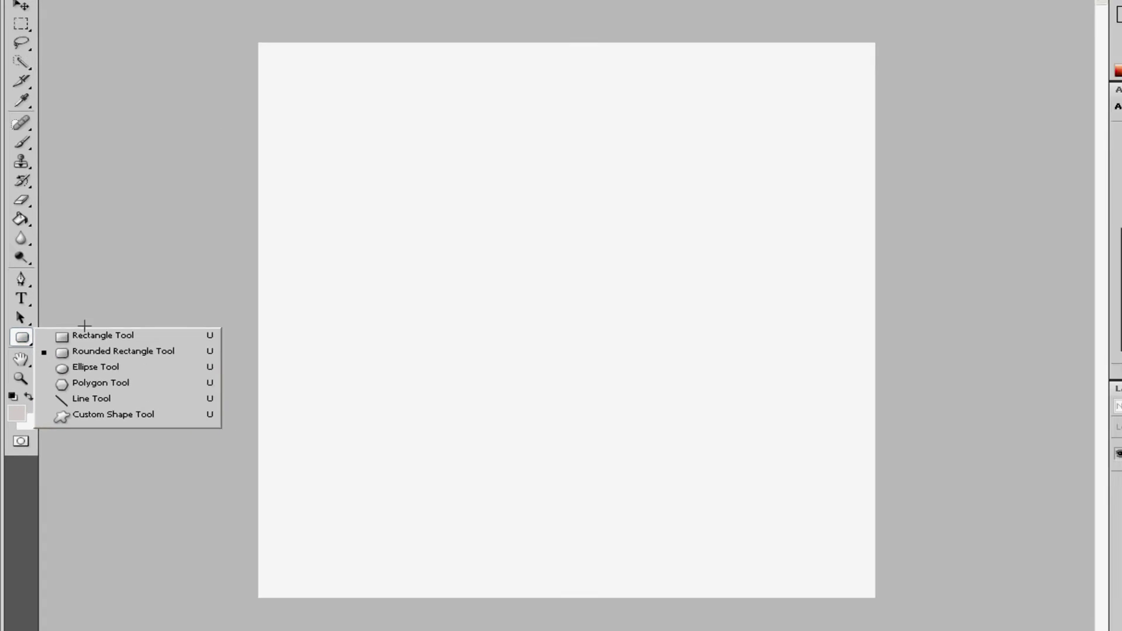
{"action": "key", "text": "Escape"}
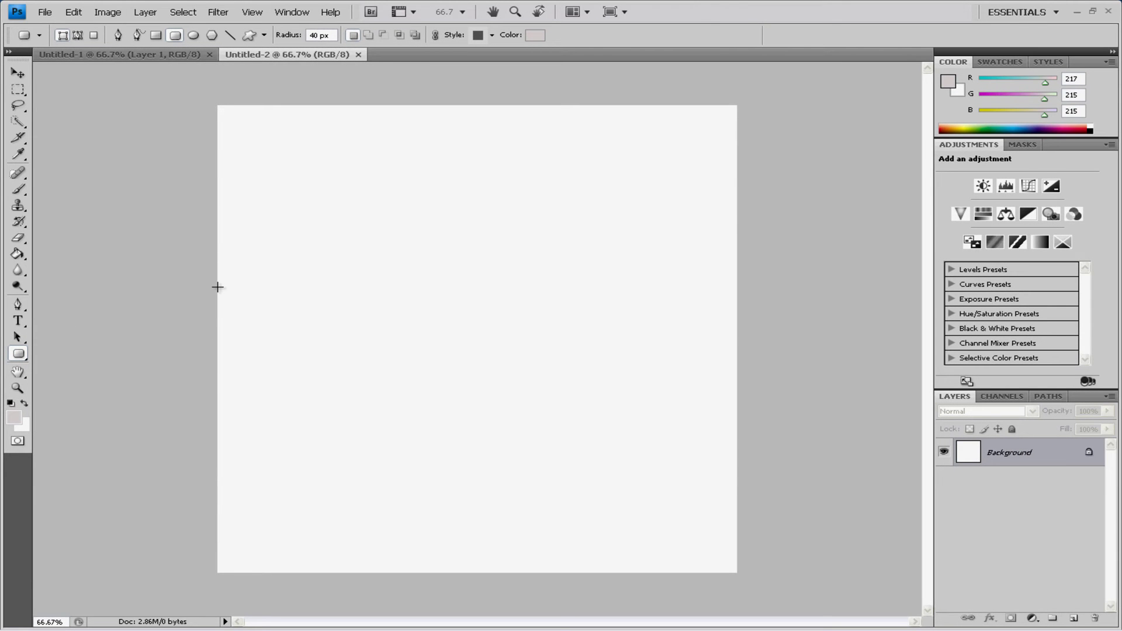
{"action": "left_click_drag", "start_coordinate": [218, 260], "coordinate": [737, 592]}
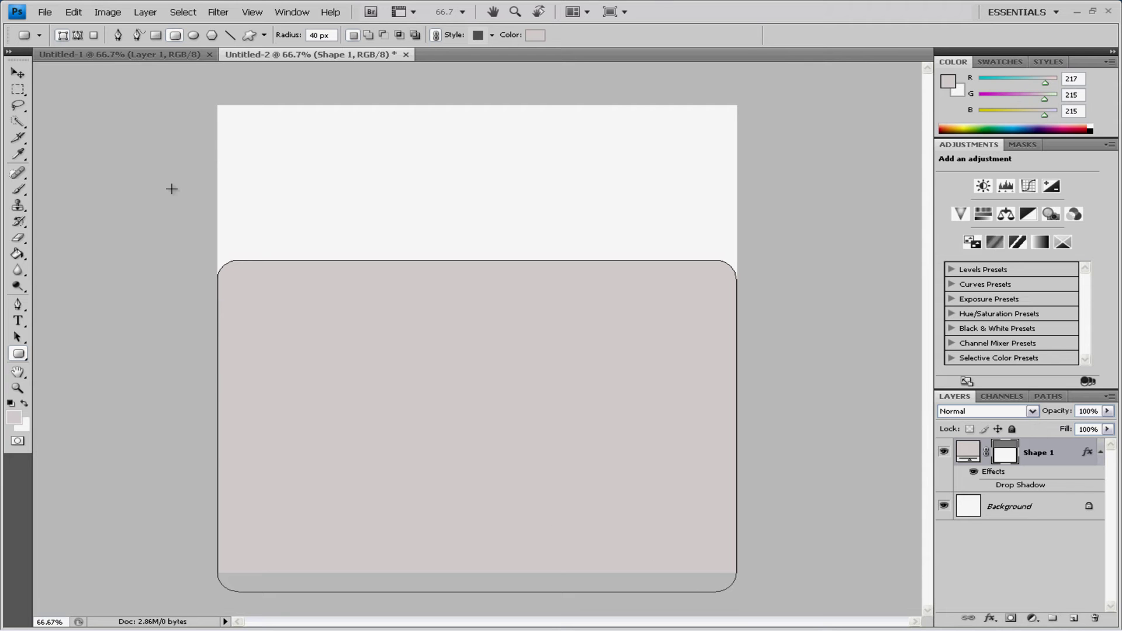
{"action": "left_click", "coordinate": [13, 75]}
{"action": "left_click", "coordinate": [1019, 504]}
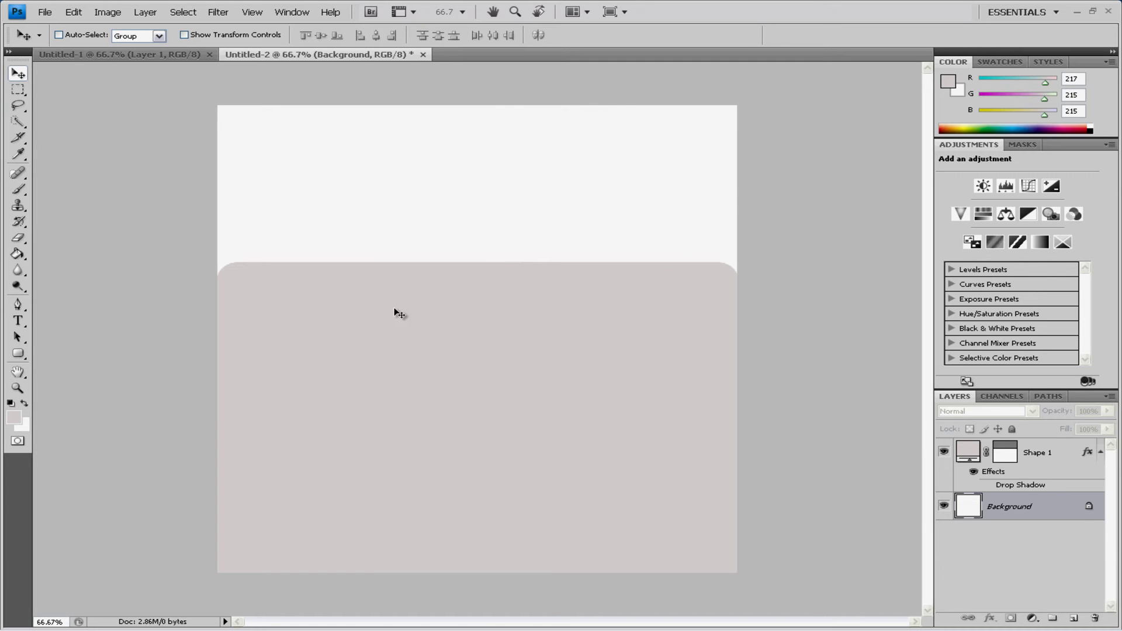
{"action": "left_click", "coordinate": [1063, 453]}
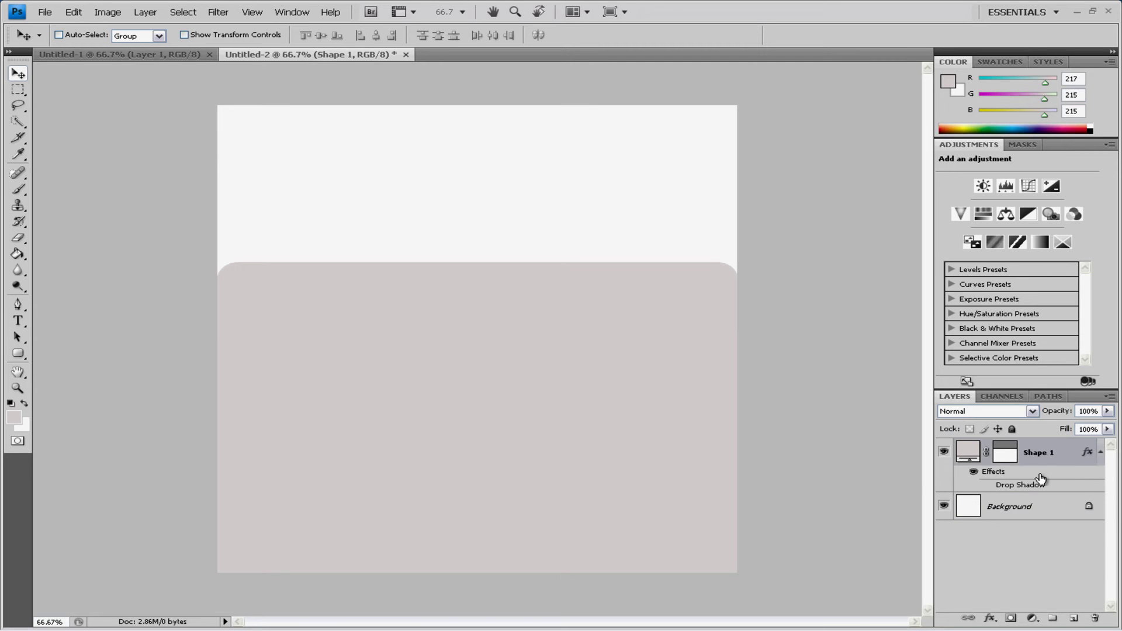
- Enable Drop Shadow on Shape 1 and set its shadow colour to dark grey 2c2c2c
{"action": "double_click", "coordinate": [1066, 450]}
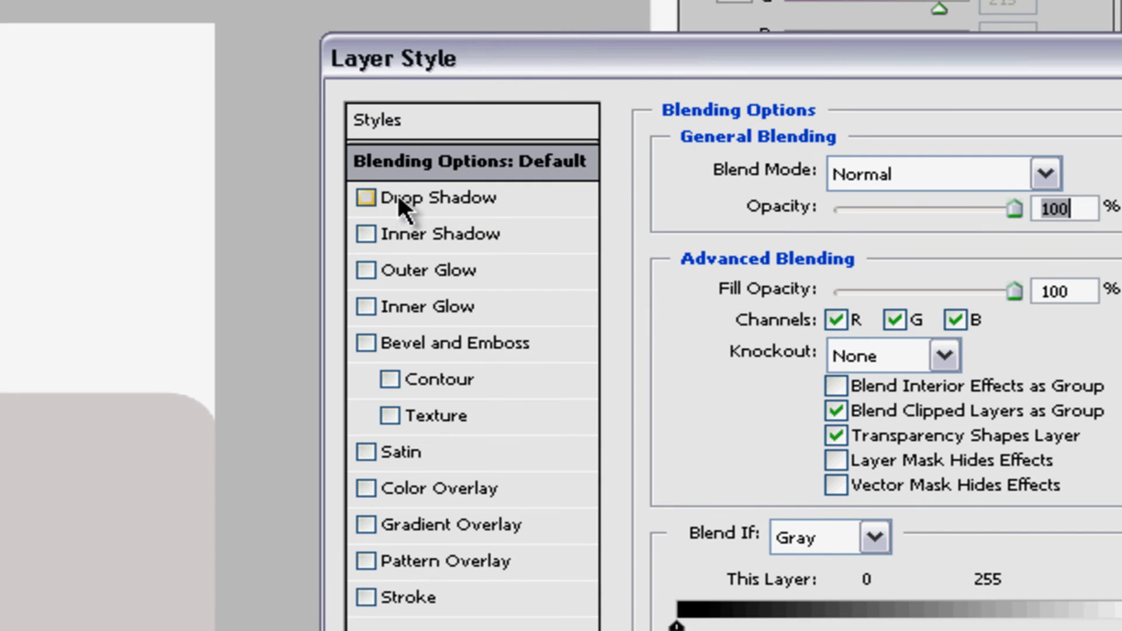
{"action": "left_click", "coordinate": [397, 198]}
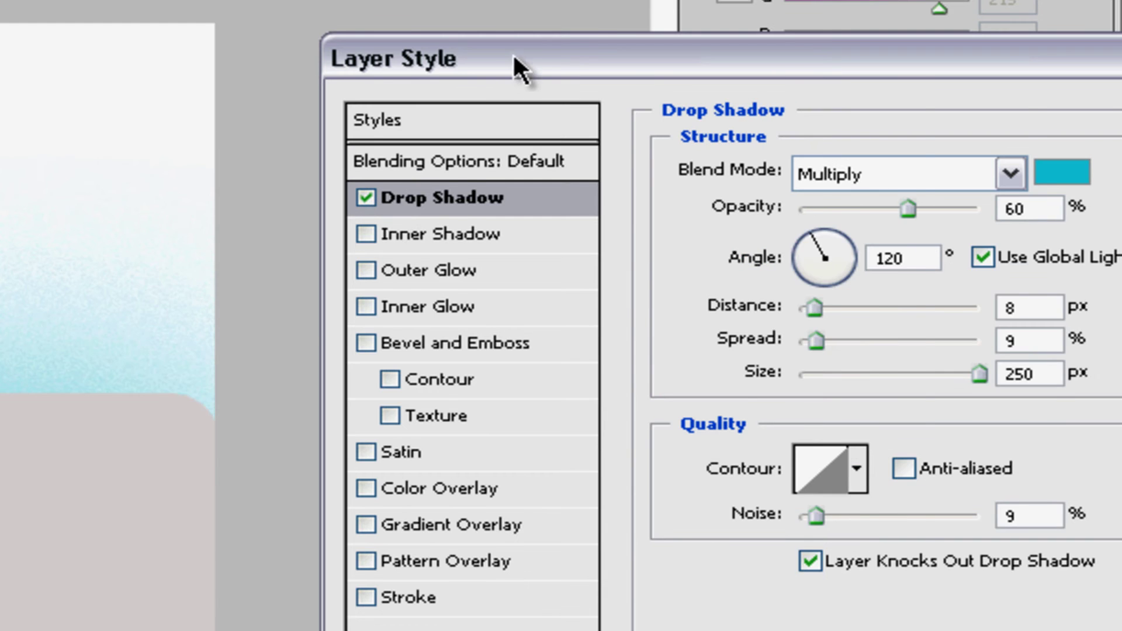
{"action": "left_click_drag", "start_coordinate": [382, 55], "coordinate": [186, 51]}
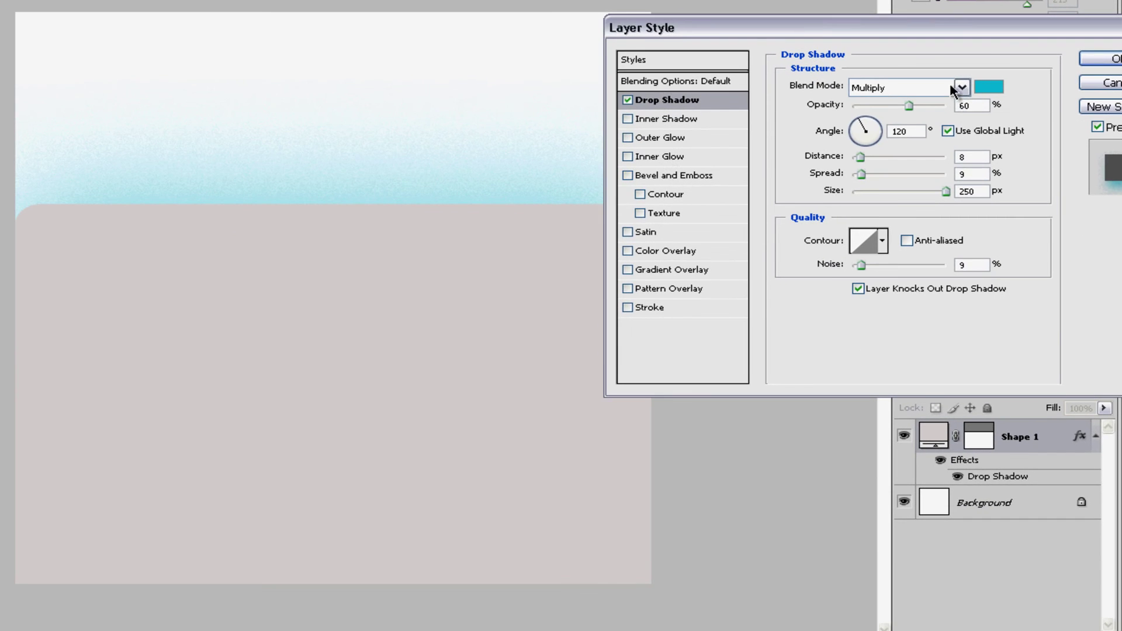
{"action": "left_click", "coordinate": [854, 170]}
{"action": "left_click_drag", "start_coordinate": [495, 156], "coordinate": [488, 187]}
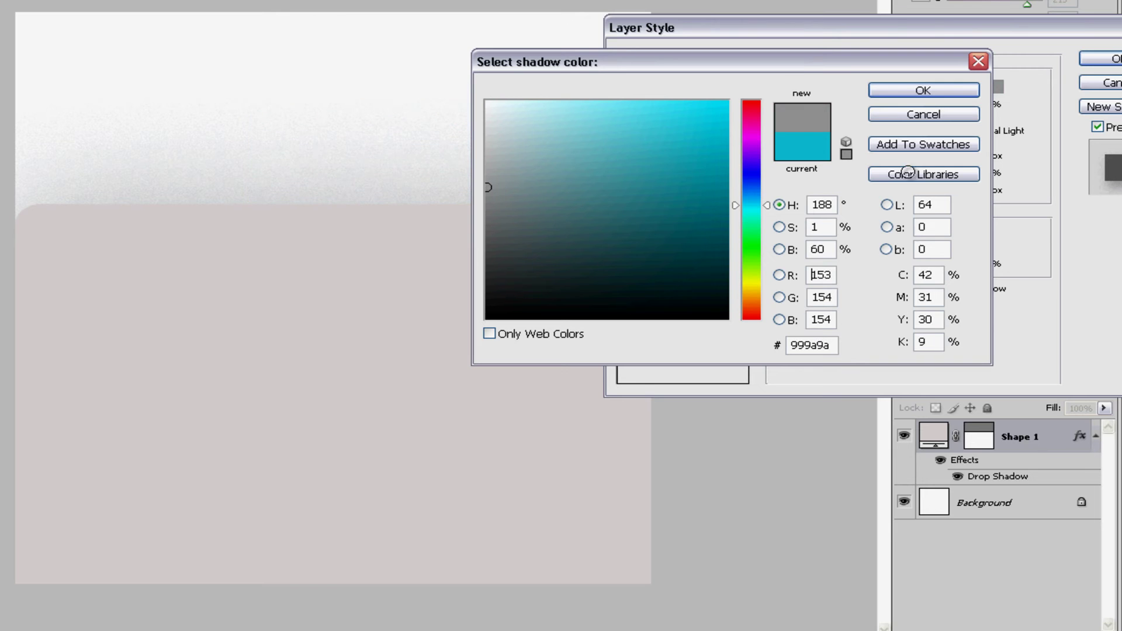
{"action": "left_click", "coordinate": [945, 91]}
{"action": "left_click", "coordinate": [989, 86]}
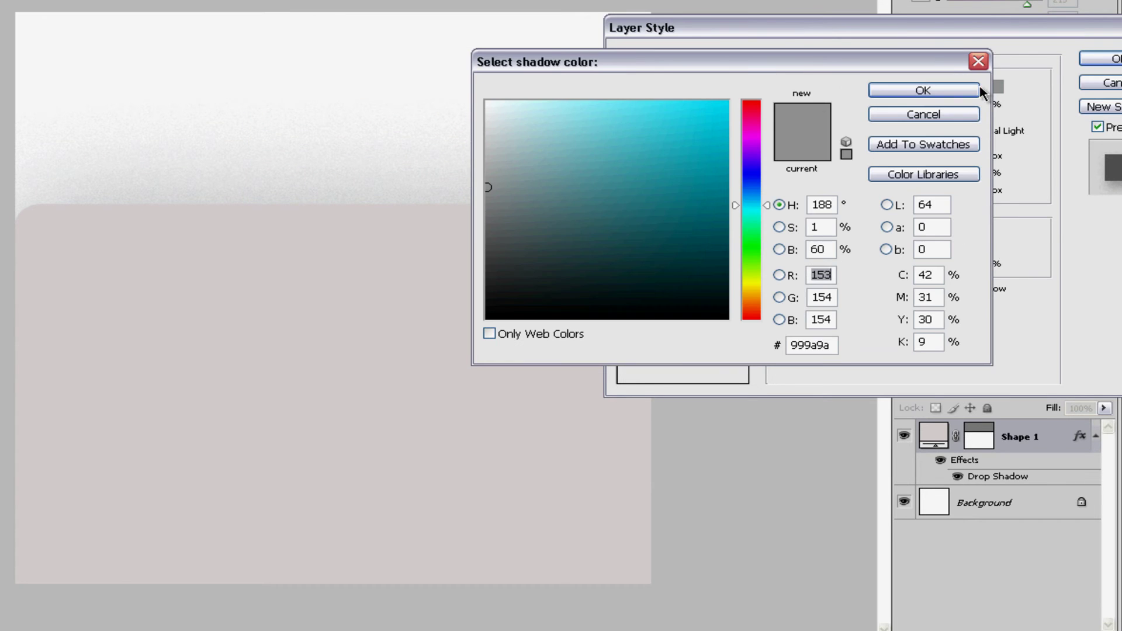
{"action": "left_click", "coordinate": [491, 250]}
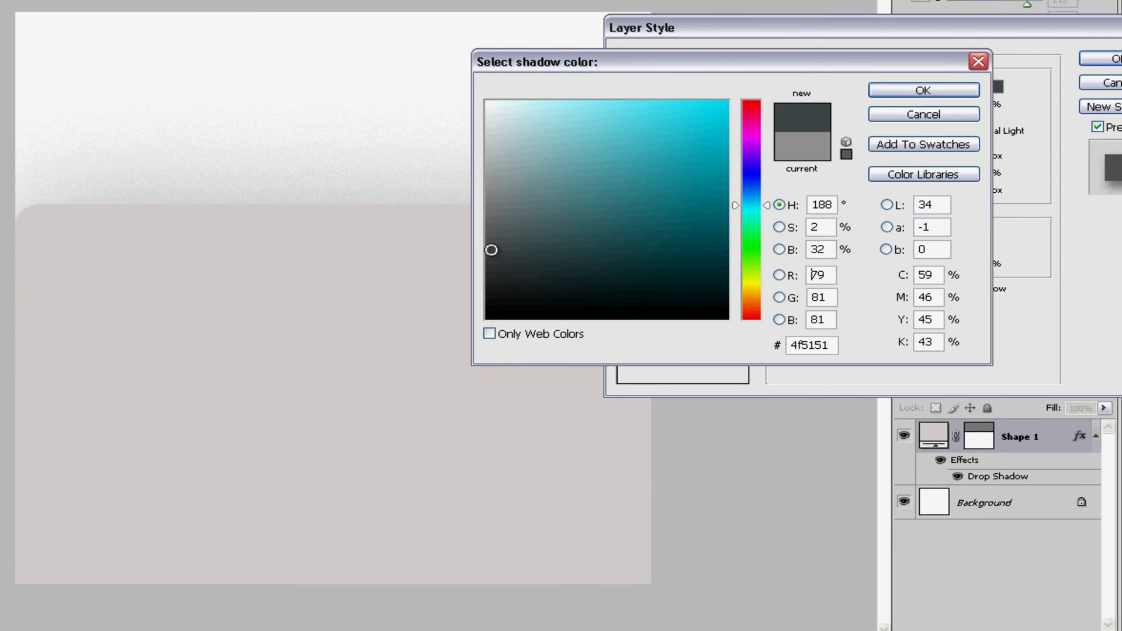
{"action": "left_click", "coordinate": [495, 280]}
{"action": "left_click", "coordinate": [484, 282]}
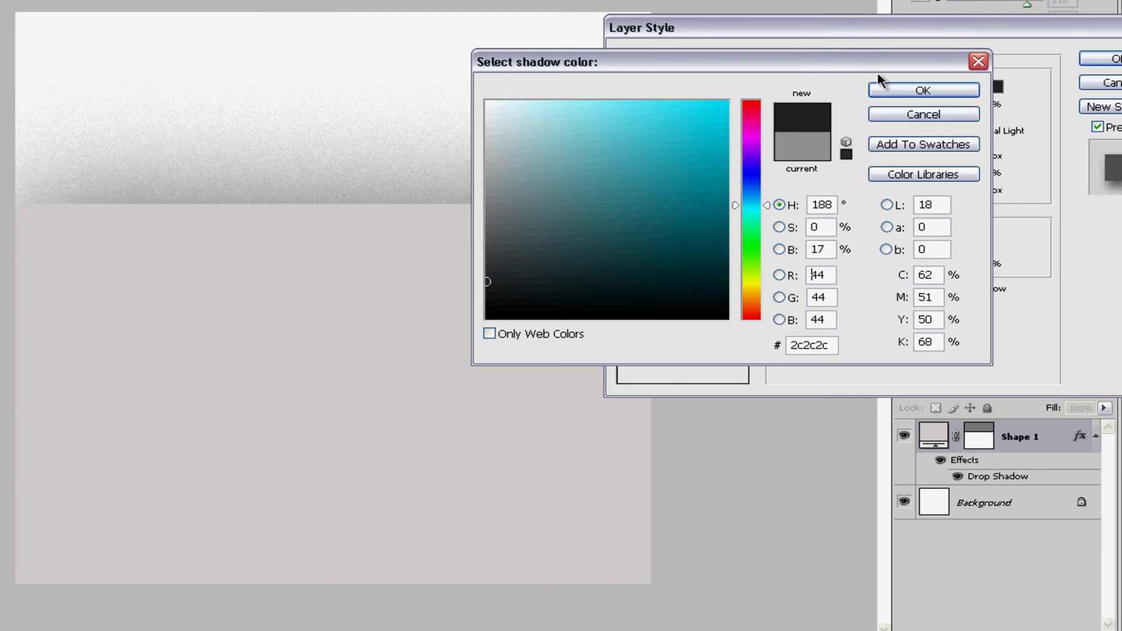
{"action": "left_click", "coordinate": [922, 90]}
- Set the drop shadow to 0 noise, 13% spread, 44% opacity and 199 px size, and apply it
{"action": "left_click_drag", "start_coordinate": [862, 265], "coordinate": [852, 264]}
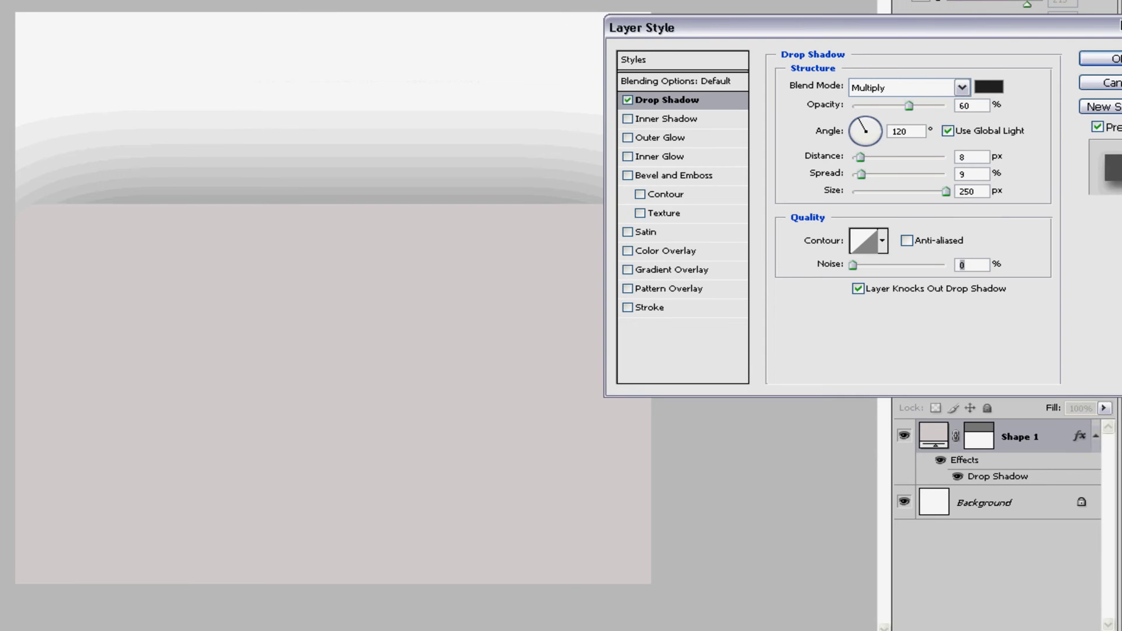
{"action": "left_click_drag", "start_coordinate": [948, 191], "coordinate": [856, 158]}
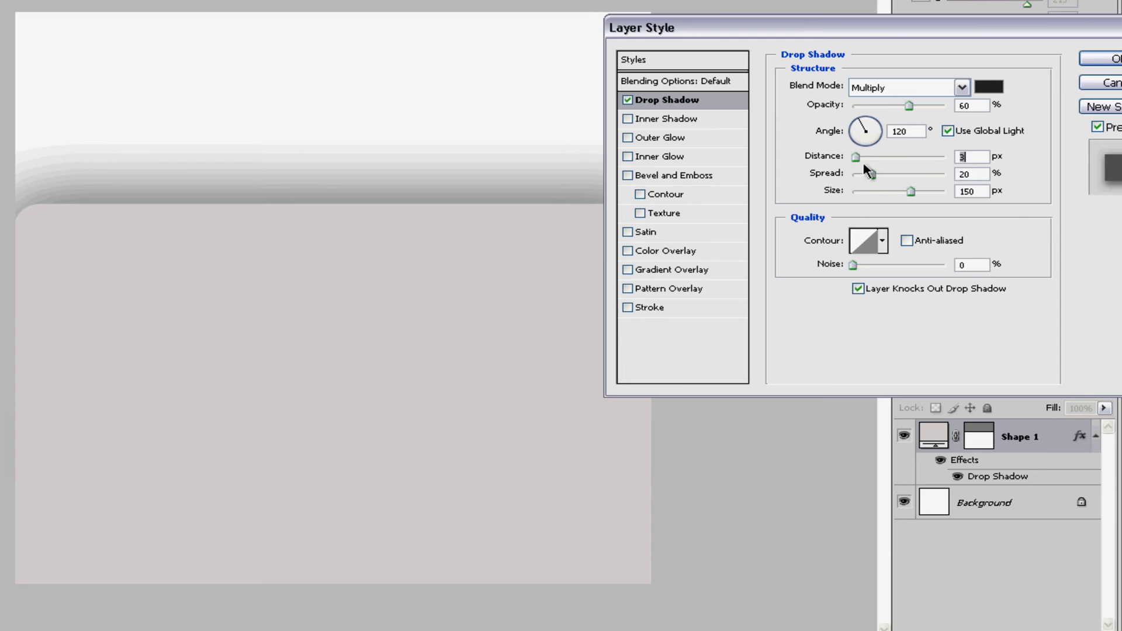
{"action": "left_click_drag", "start_coordinate": [875, 32], "coordinate": [885, 32]}
{"action": "left_click_drag", "start_coordinate": [882, 174], "coordinate": [875, 174]}
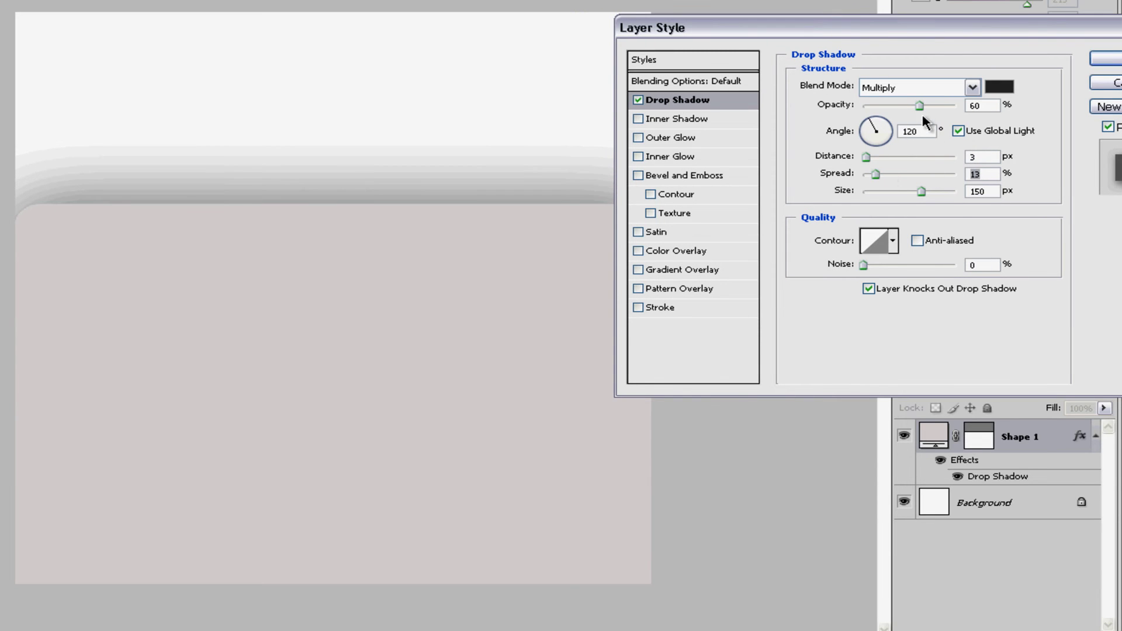
{"action": "left_click_drag", "start_coordinate": [910, 106], "coordinate": [903, 105]}
{"action": "left_click_drag", "start_coordinate": [921, 192], "coordinate": [939, 193]}
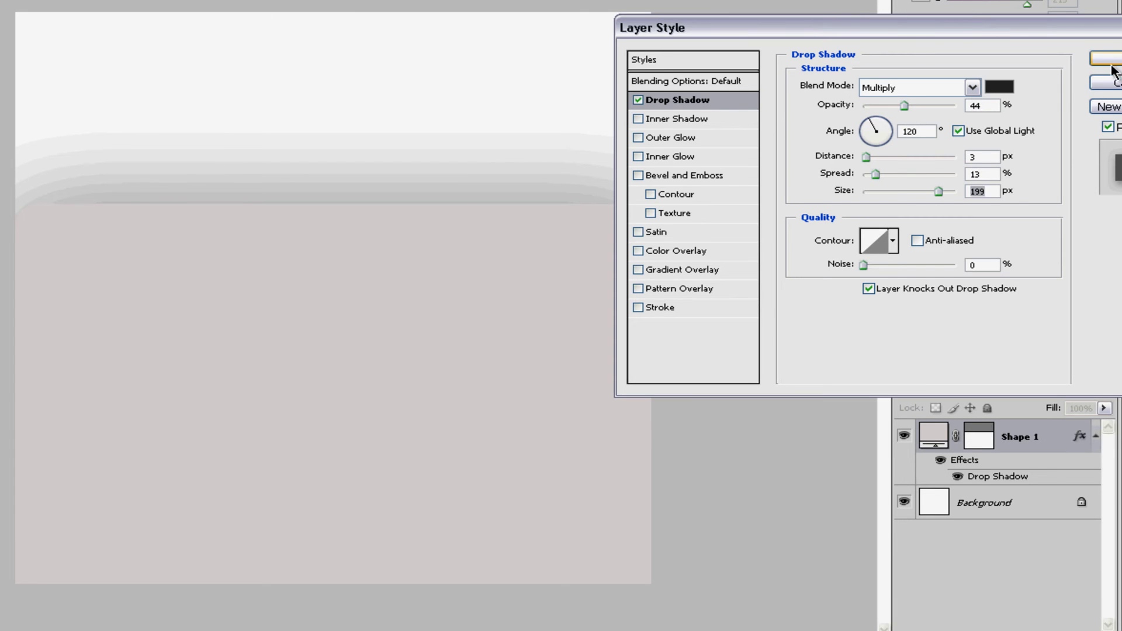
{"action": "left_click", "coordinate": [1118, 57]}
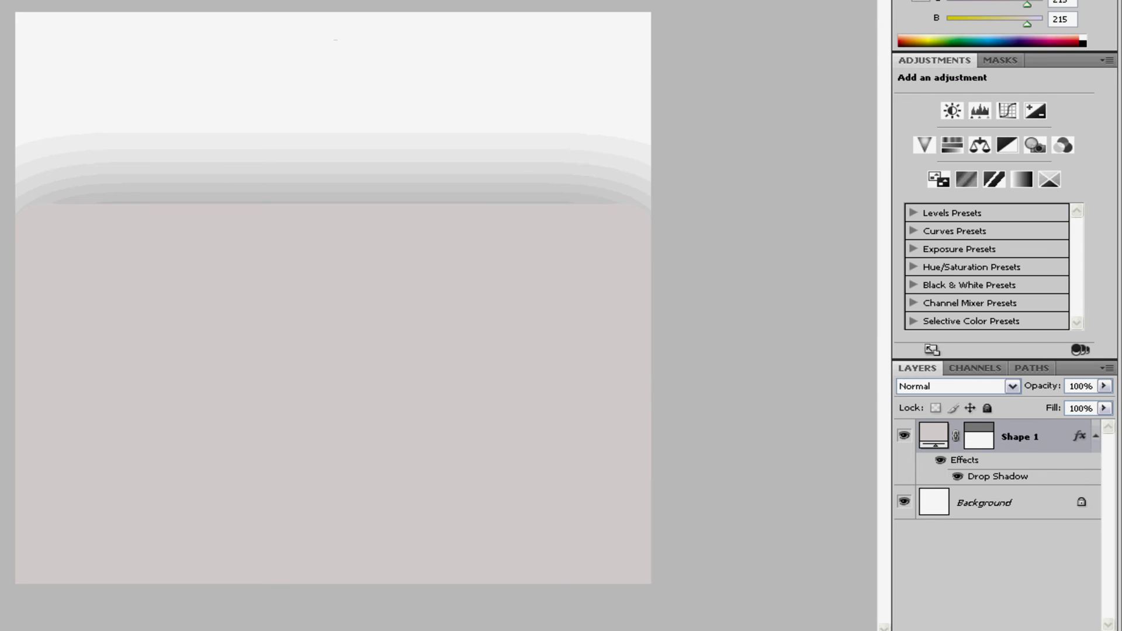
- Zoom in and revise Shape 1's drop shadow to 144 px size, 29 px distance and 42% spread
{"action": "left_click", "coordinate": [539, 175]}
{"action": "scroll", "coordinate": [569, 250], "scroll_direction": "up", "scroll_amount": 3}
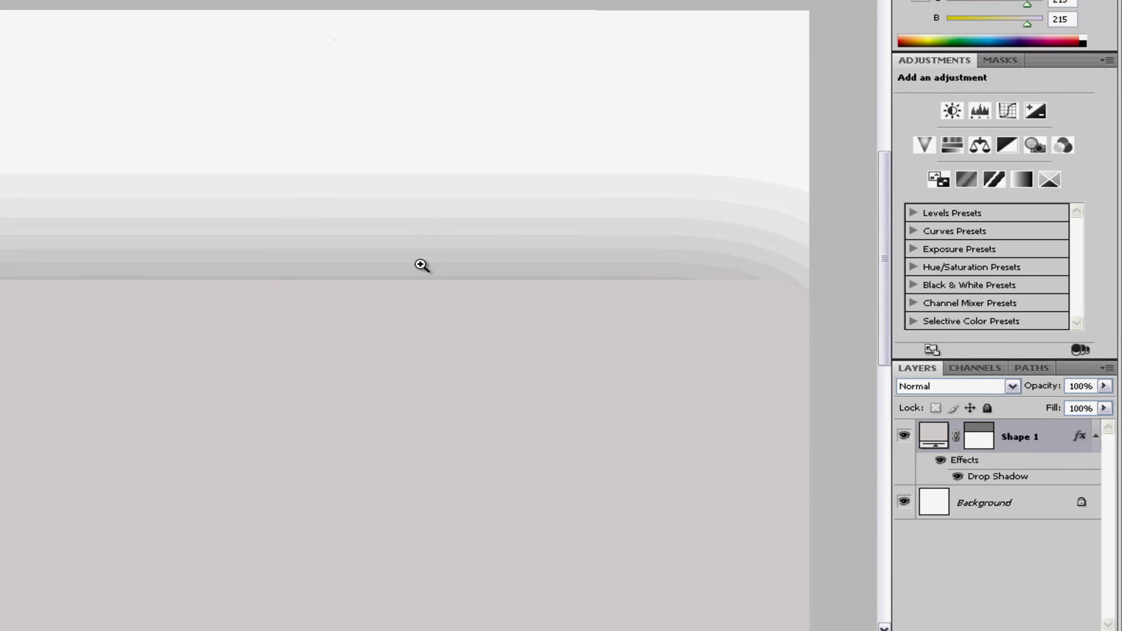
{"action": "double_click", "coordinate": [1049, 437]}
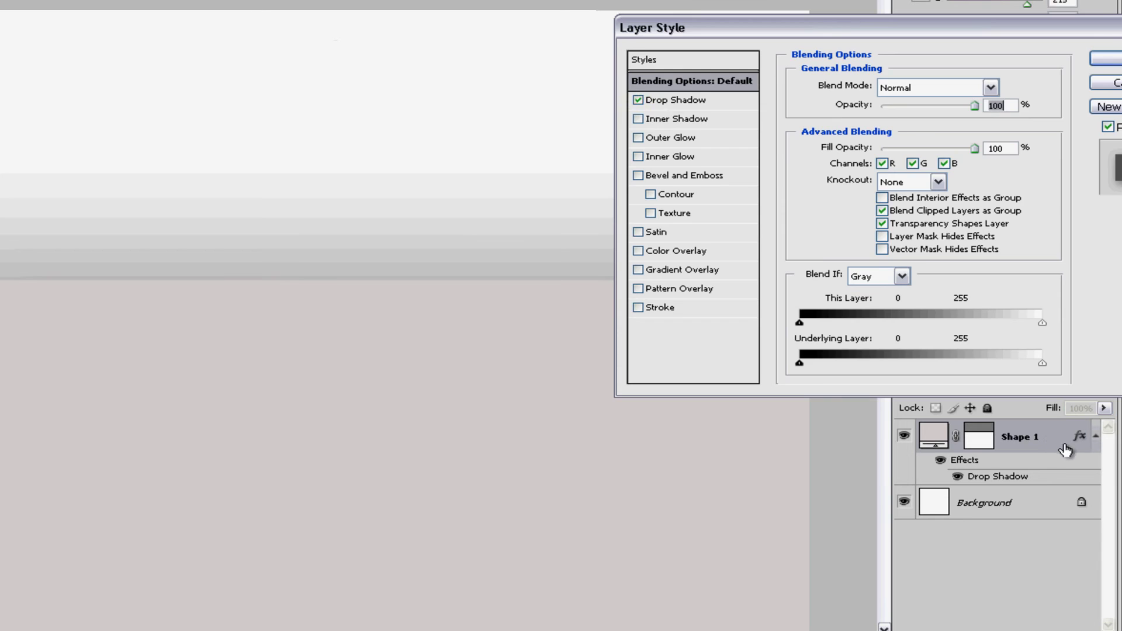
{"action": "left_click", "coordinate": [675, 100]}
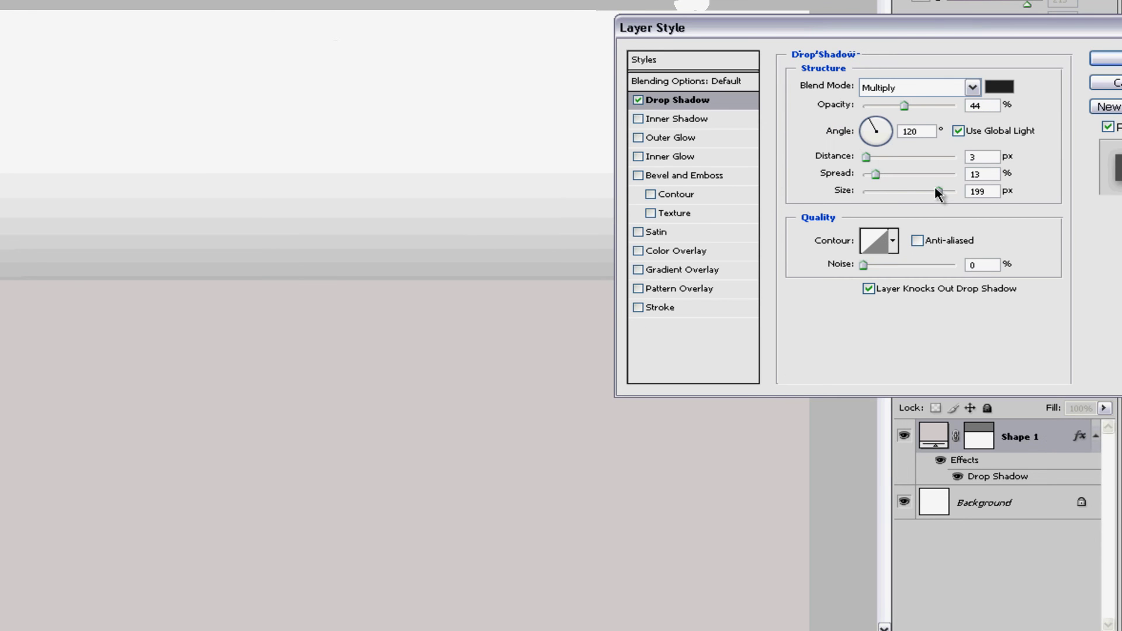
{"action": "left_click_drag", "start_coordinate": [943, 188], "coordinate": [920, 191]}
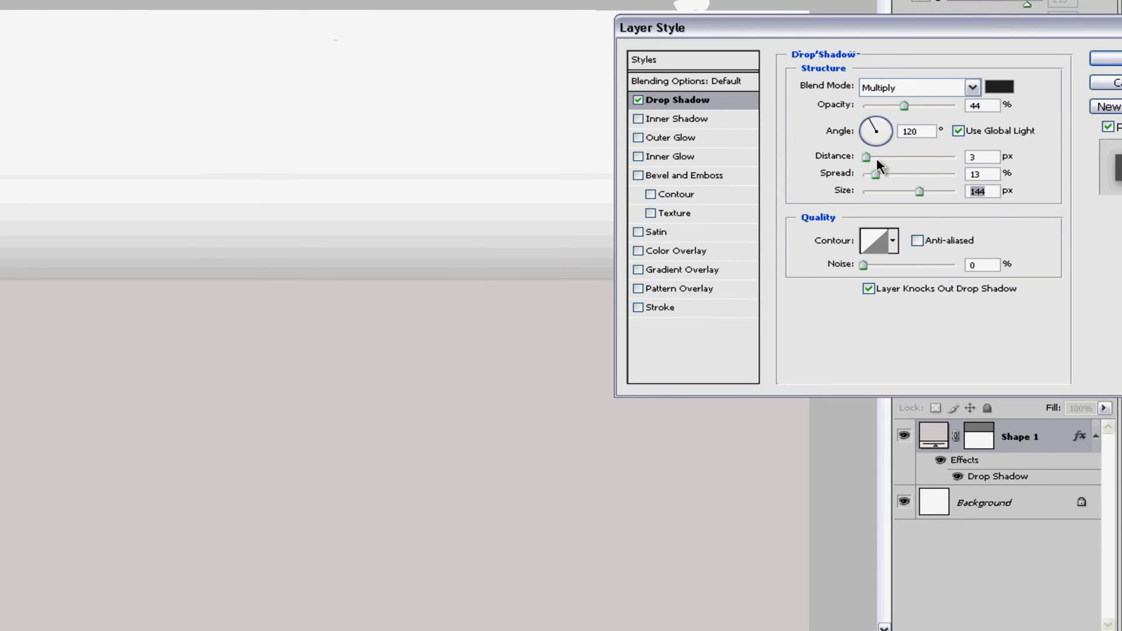
{"action": "left_click_drag", "start_coordinate": [866, 158], "coordinate": [891, 158]}
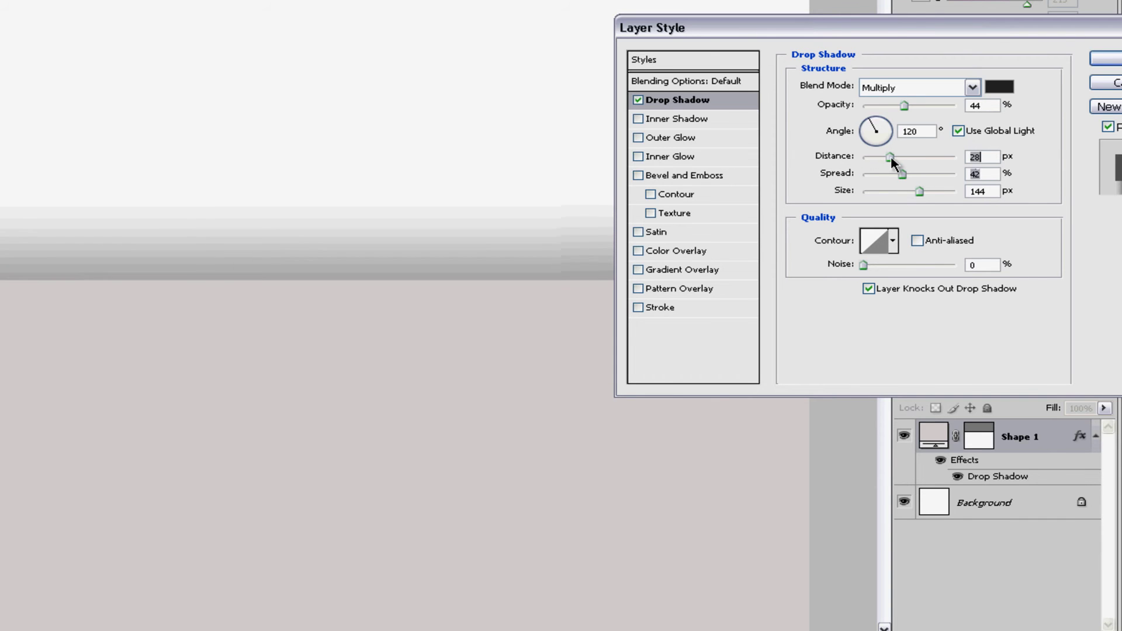
{"action": "left_click", "coordinate": [1106, 59]}
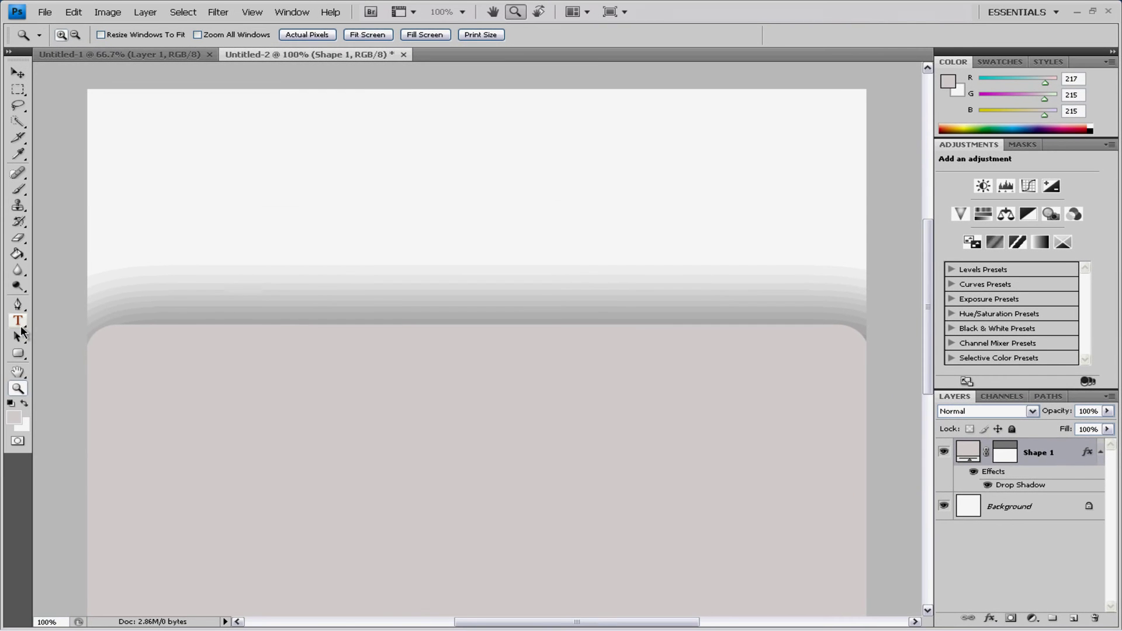
- Pick the Horizontal Type Tool and scroll through the font family list
{"action": "left_click", "coordinate": [19, 323]}
{"action": "left_click", "coordinate": [165, 35]}
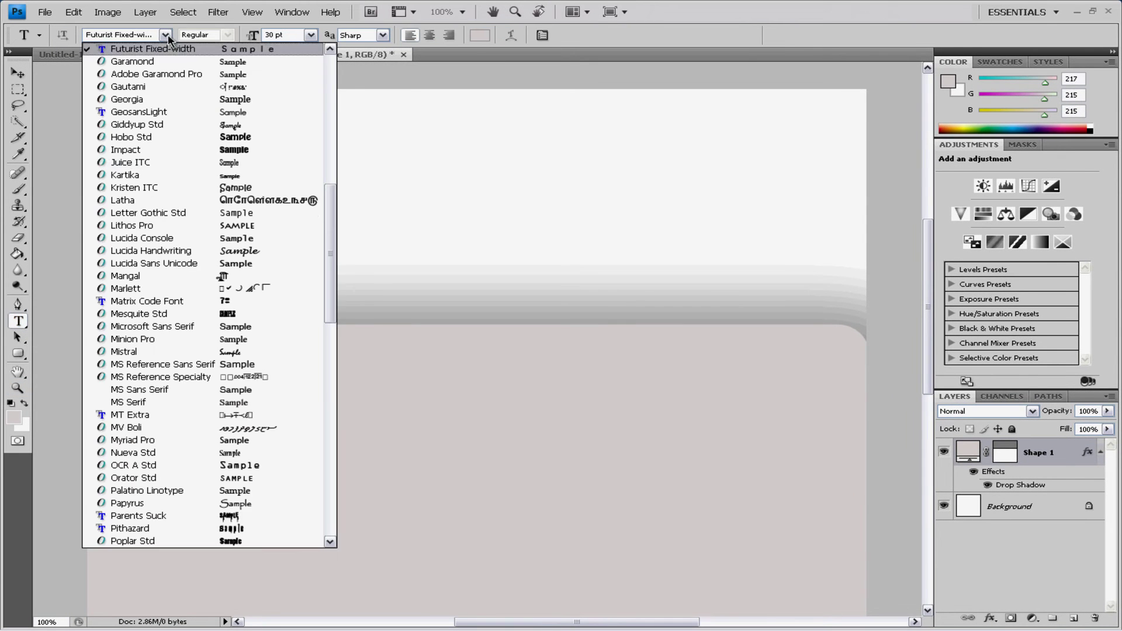
{"action": "left_click_drag", "start_coordinate": [330, 229], "coordinate": [358, 86]}
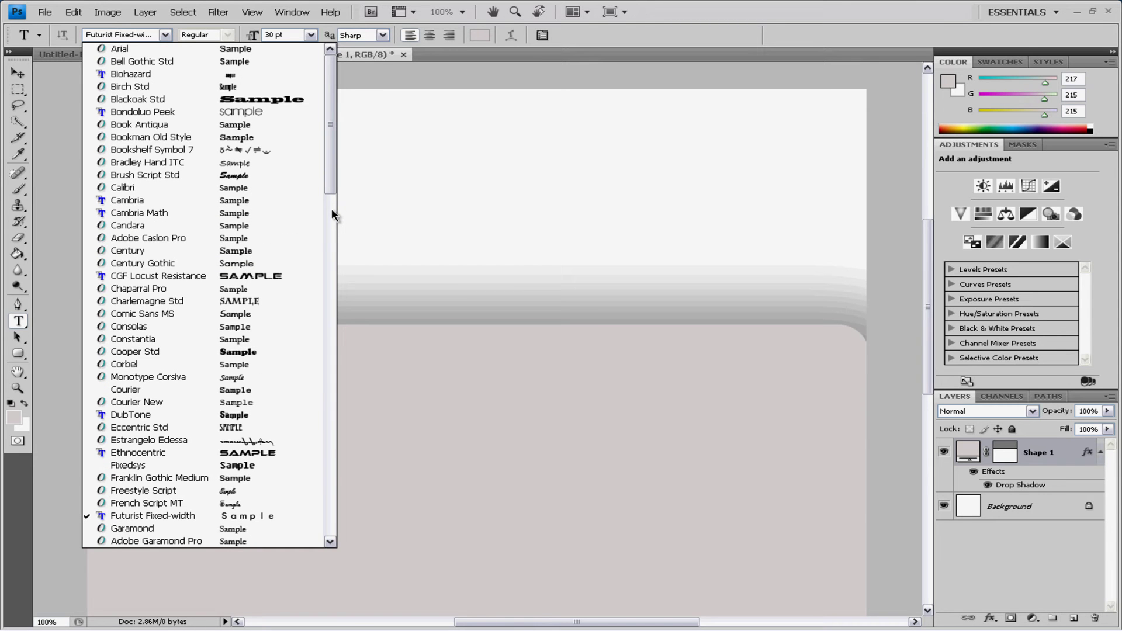
{"action": "left_click_drag", "start_coordinate": [333, 183], "coordinate": [335, 526]}
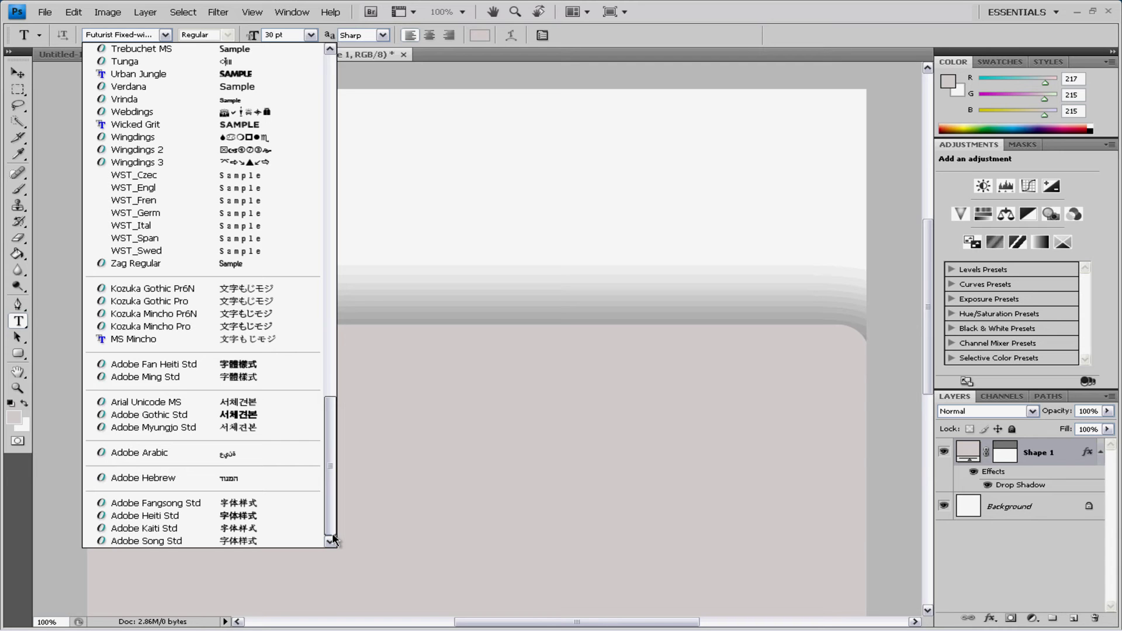
{"action": "left_click_drag", "start_coordinate": [334, 537], "coordinate": [341, 442]}
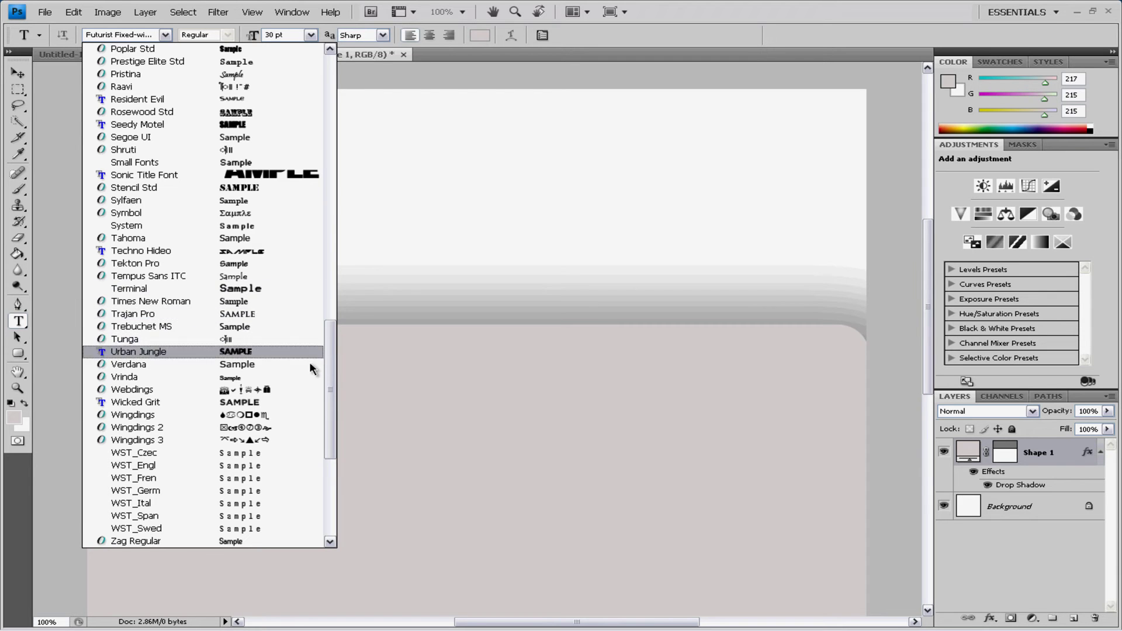
- Type 'SPORTSFAN100' in Urban Jungle at 60 pt near the canvas top-left, then select the text
{"action": "left_click", "coordinate": [156, 356]}
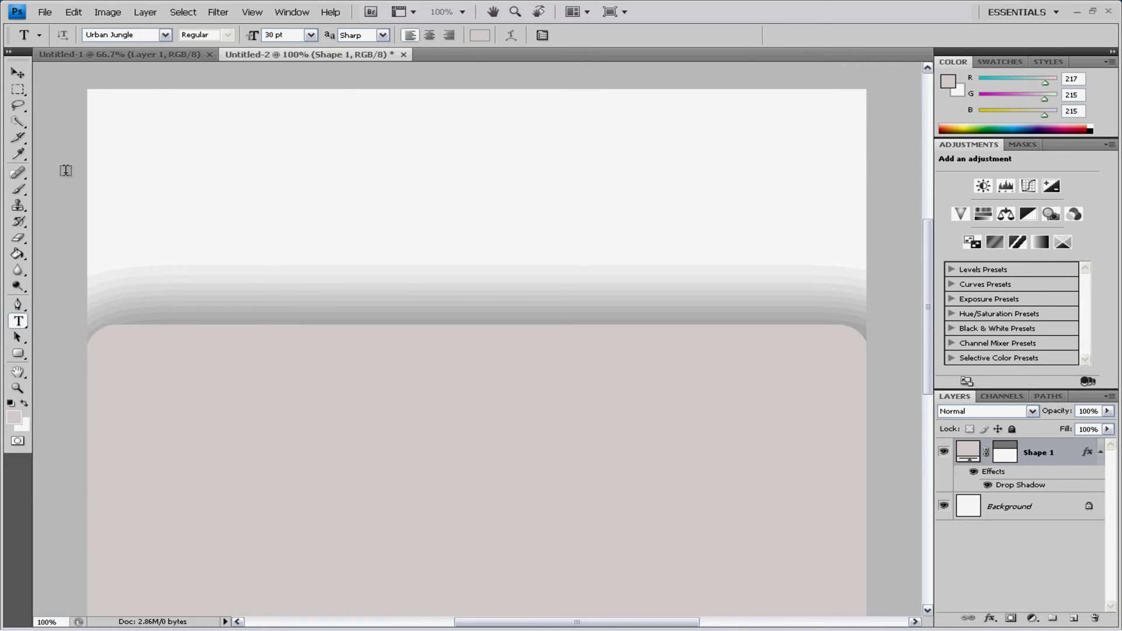
{"action": "left_click", "coordinate": [155, 139]}
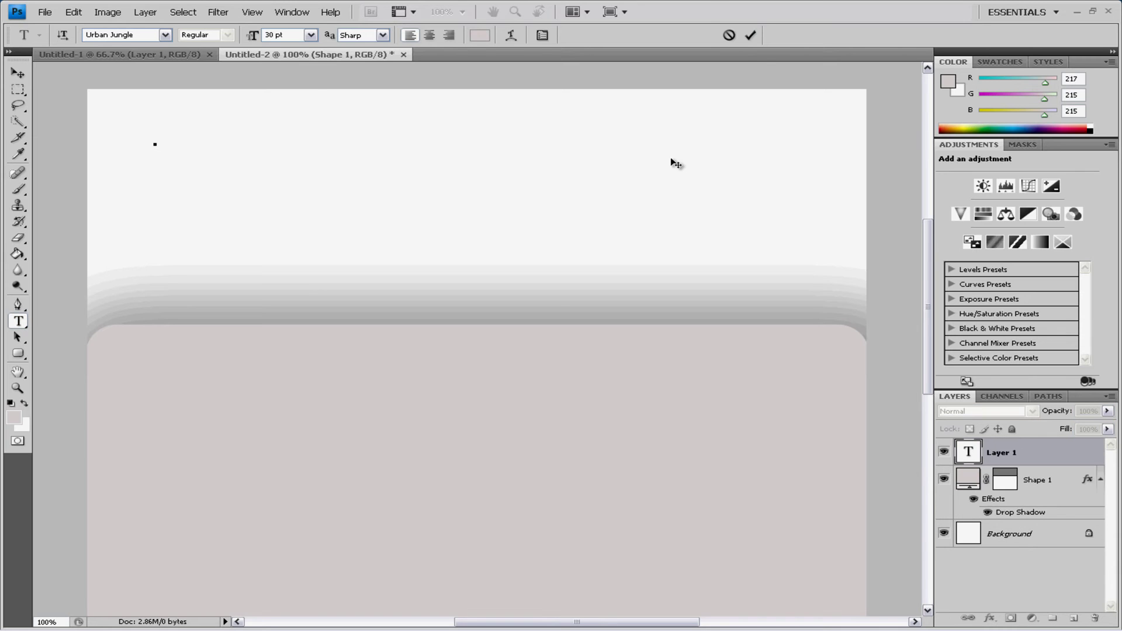
{"action": "left_click", "coordinate": [311, 35]}
{"action": "left_click", "coordinate": [287, 210]}
{"action": "type", "text": "SPOR"}
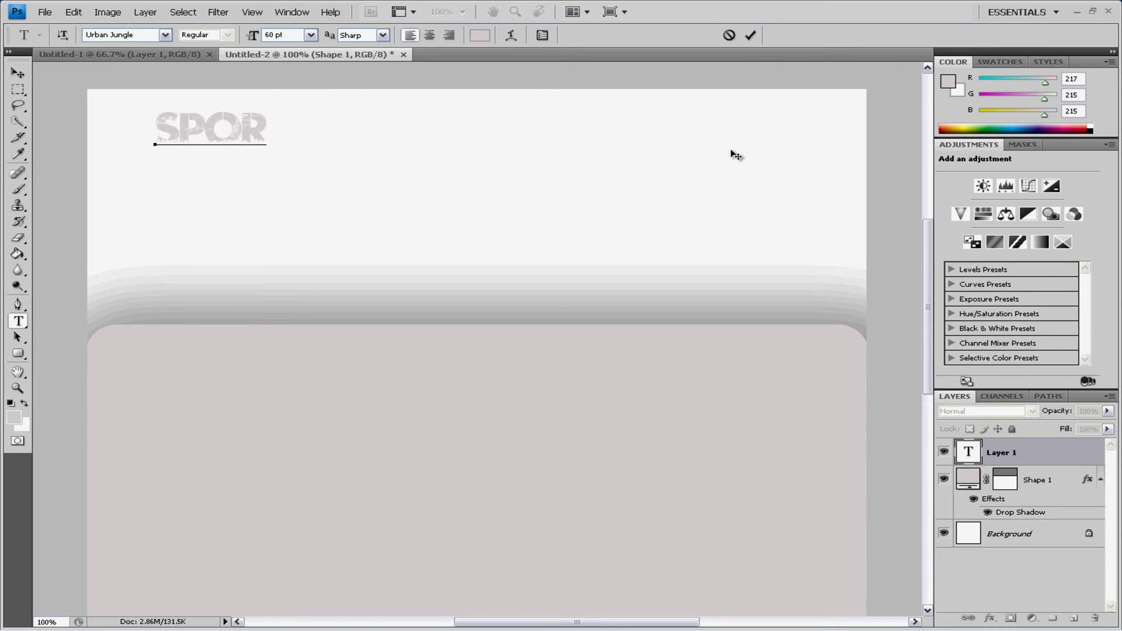
{"action": "type", "text": "TSFAN100"}
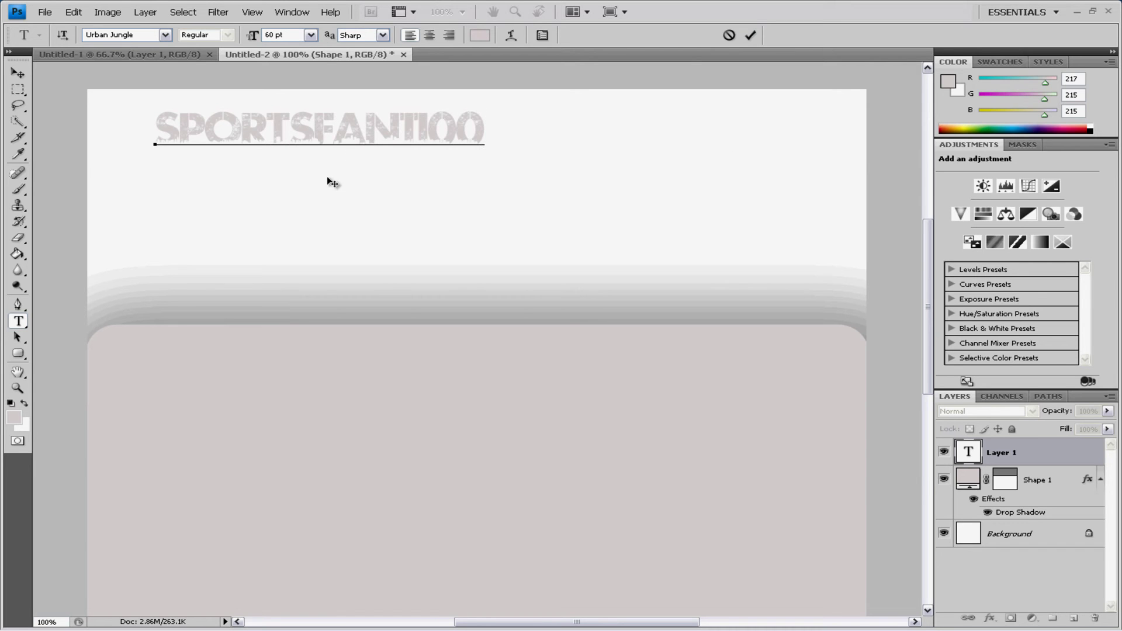
{"action": "left_click_drag", "start_coordinate": [328, 182], "coordinate": [280, 195]}
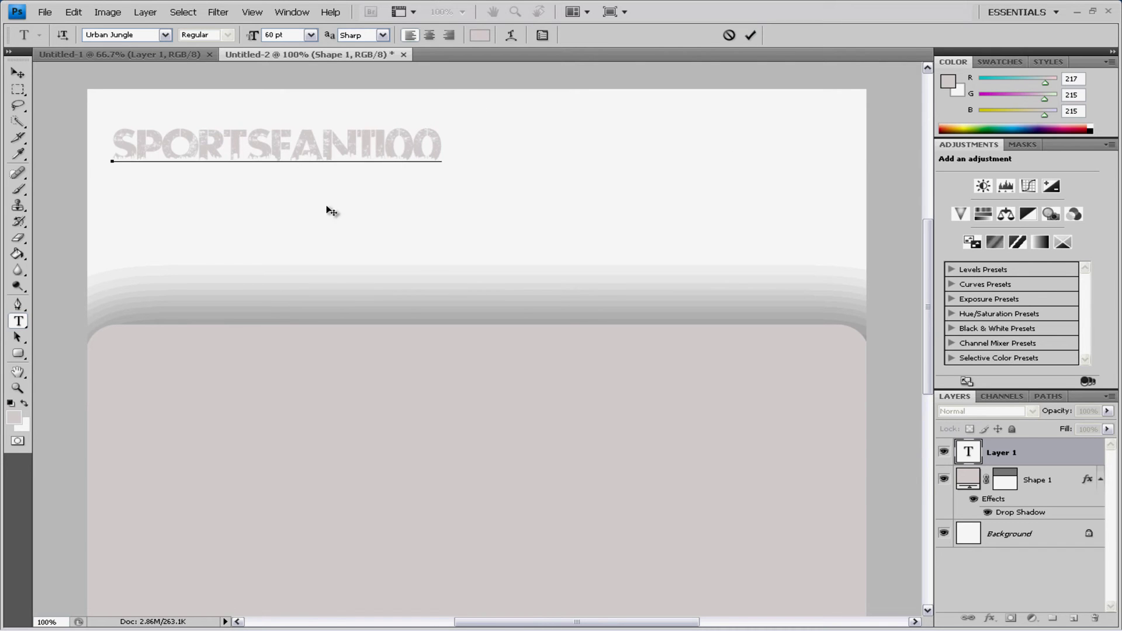
{"action": "left_click_drag", "start_coordinate": [436, 144], "coordinate": [98, 140]}
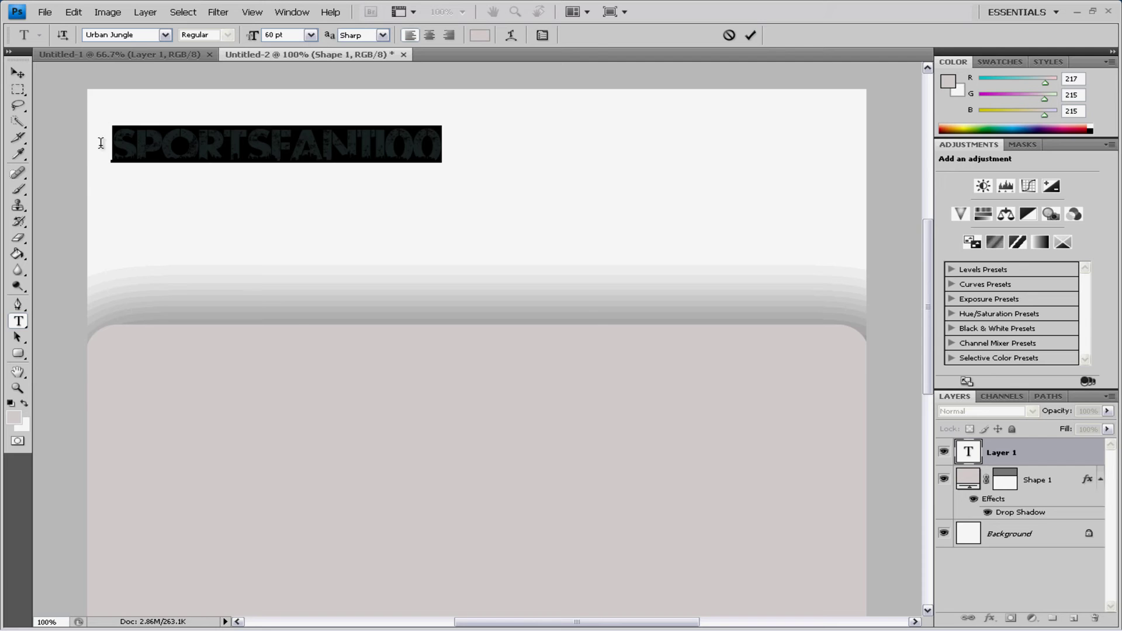
- Try dark, lighter and mid grey (787777) on the title text, then commit it
{"action": "left_click", "coordinate": [13, 416]}
{"action": "left_click", "coordinate": [607, 315]}
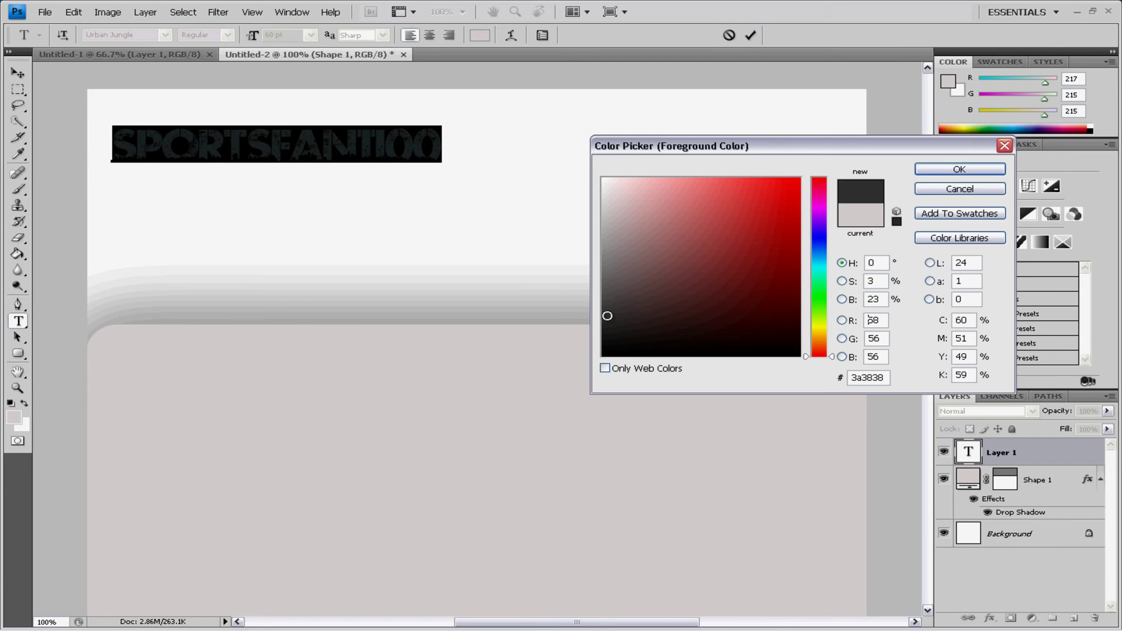
{"action": "left_click", "coordinate": [994, 169]}
{"action": "left_click", "coordinate": [464, 155]}
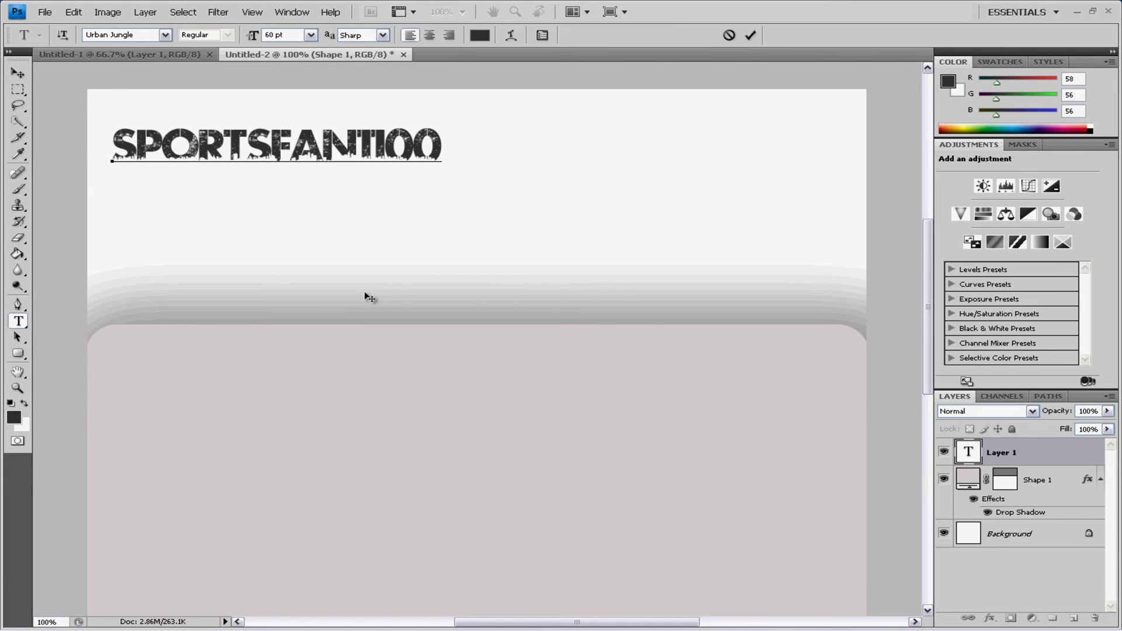
{"action": "left_click", "coordinate": [21, 418]}
{"action": "left_click", "coordinate": [606, 298]}
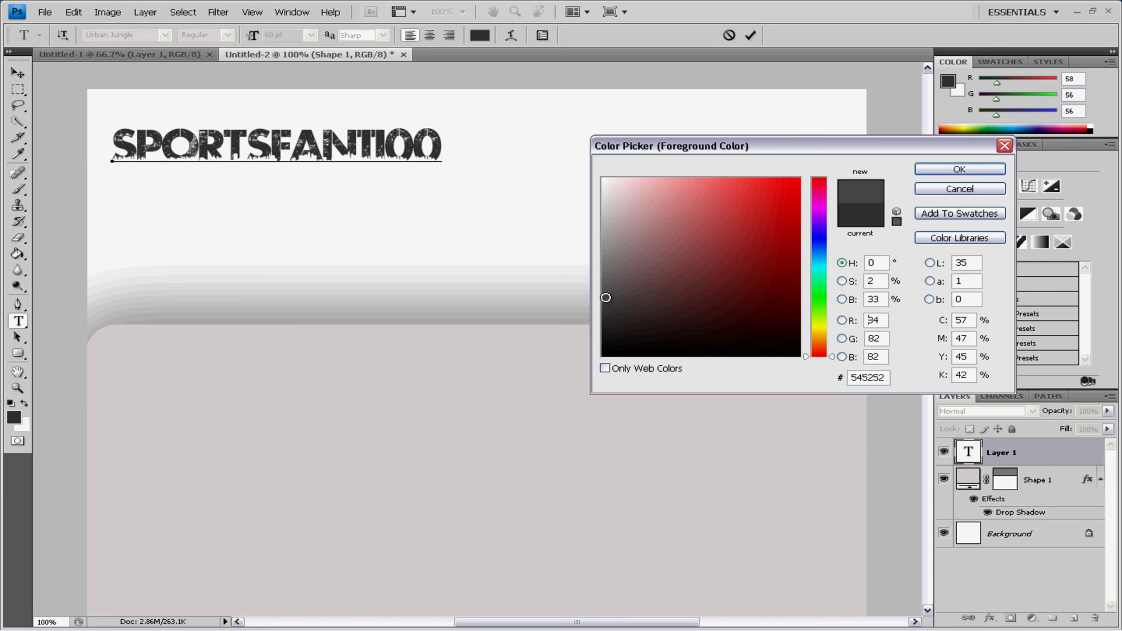
{"action": "left_click", "coordinate": [935, 169]}
{"action": "left_click_drag", "start_coordinate": [445, 145], "coordinate": [42, 144]}
{"action": "left_click", "coordinate": [14, 417]}
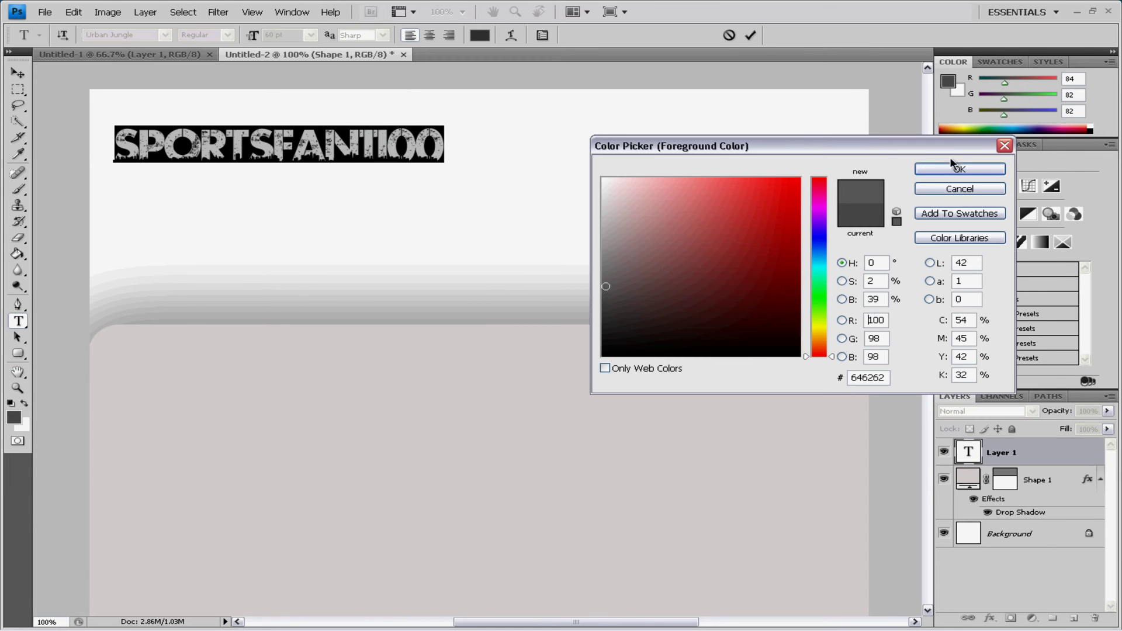
{"action": "left_click", "coordinate": [603, 273]}
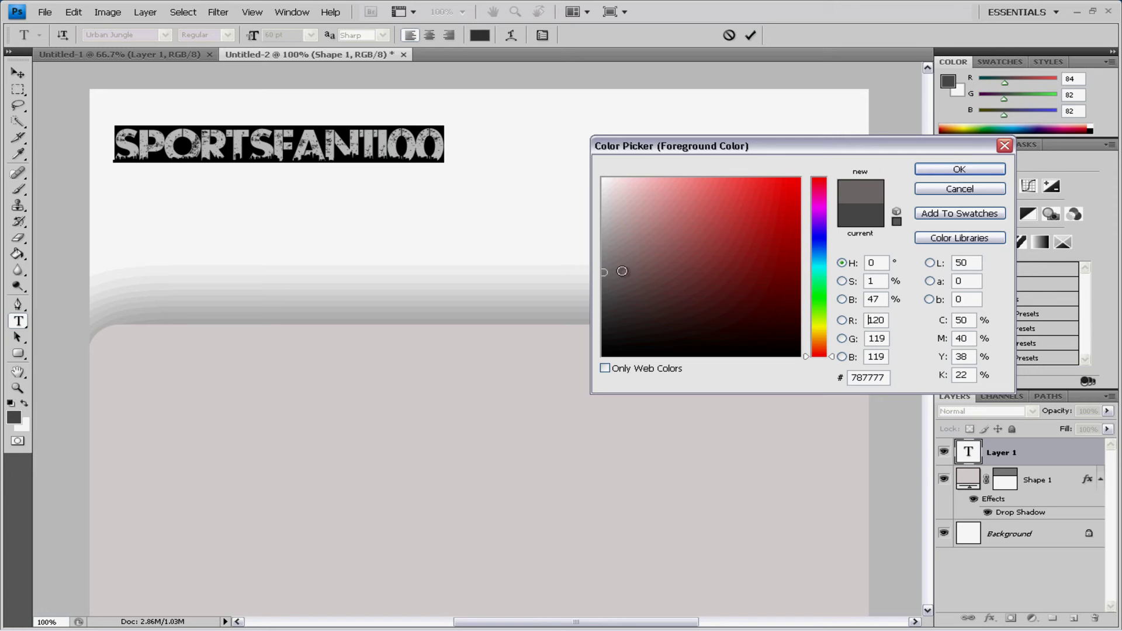
{"action": "left_click", "coordinate": [959, 170]}
{"action": "left_click", "coordinate": [465, 156]}
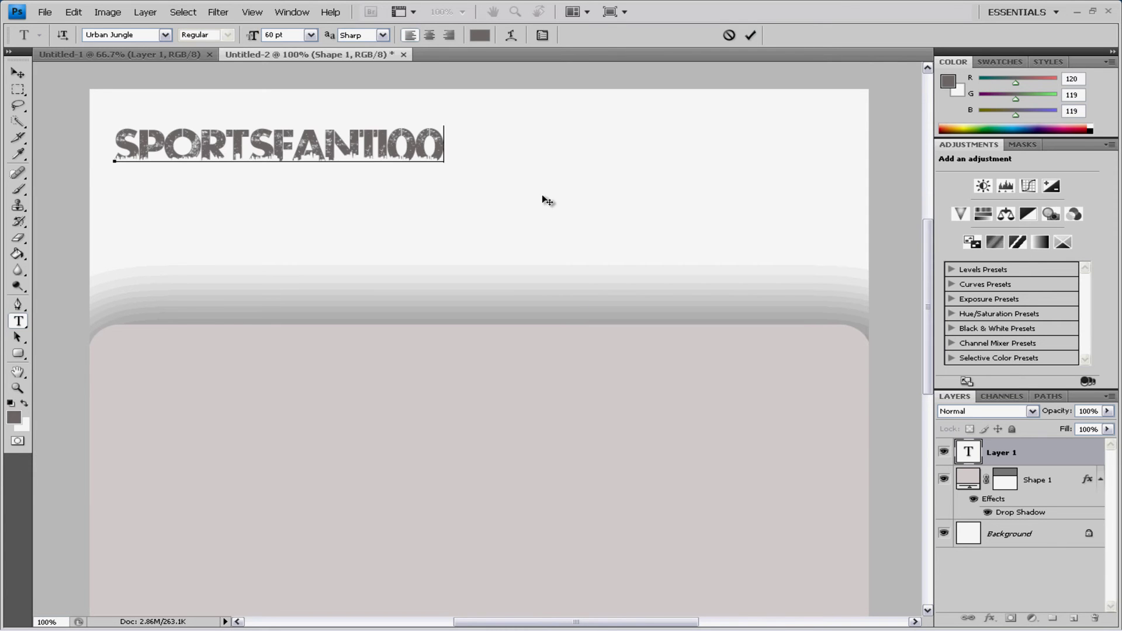
{"action": "left_click", "coordinate": [18, 72]}
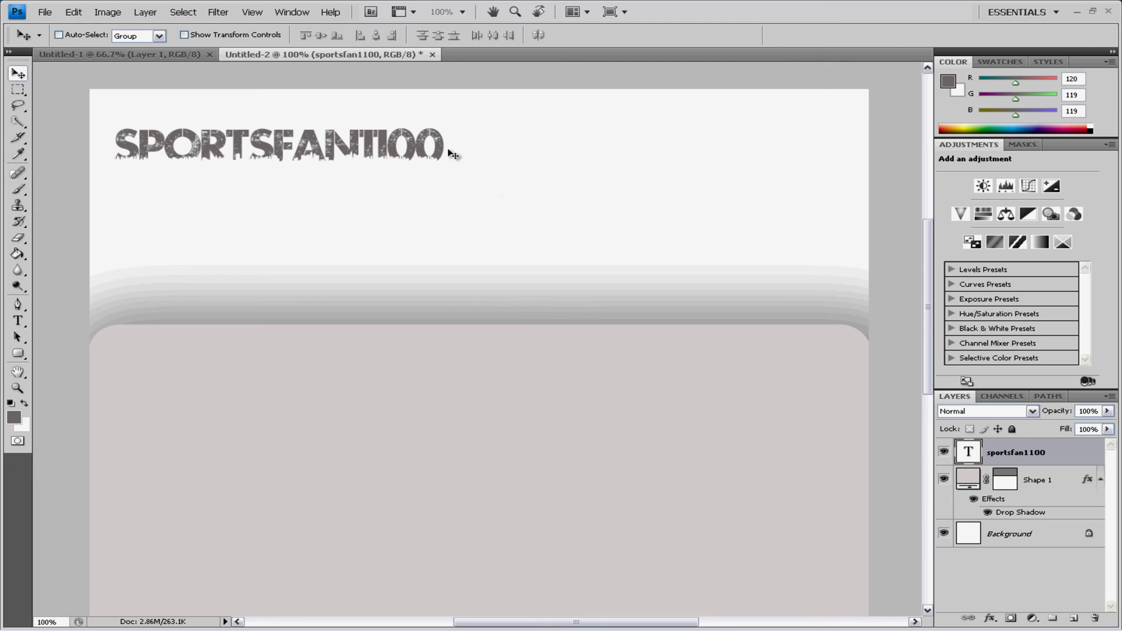
- Reselect the title text, recolour it dark grey 4c4a4a and commit
{"action": "left_click", "coordinate": [14, 418]}
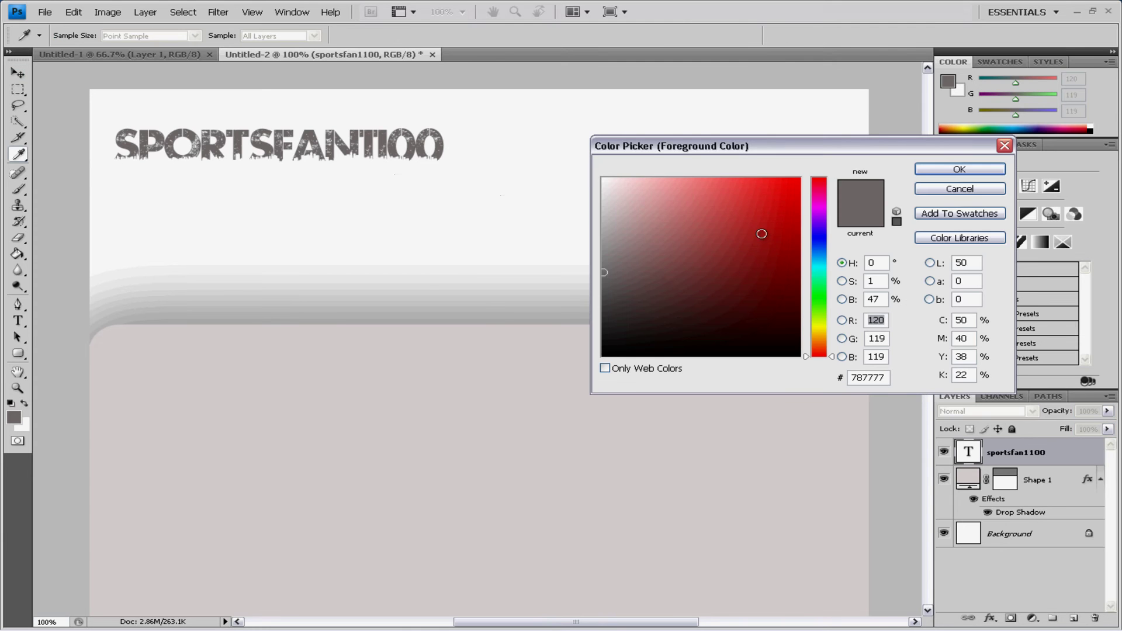
{"action": "left_click", "coordinate": [959, 168]}
{"action": "double_click", "coordinate": [968, 453]}
{"action": "left_click", "coordinate": [15, 417]}
{"action": "left_click_drag", "start_coordinate": [603, 291], "coordinate": [607, 302]}
{"action": "left_click", "coordinate": [932, 172]}
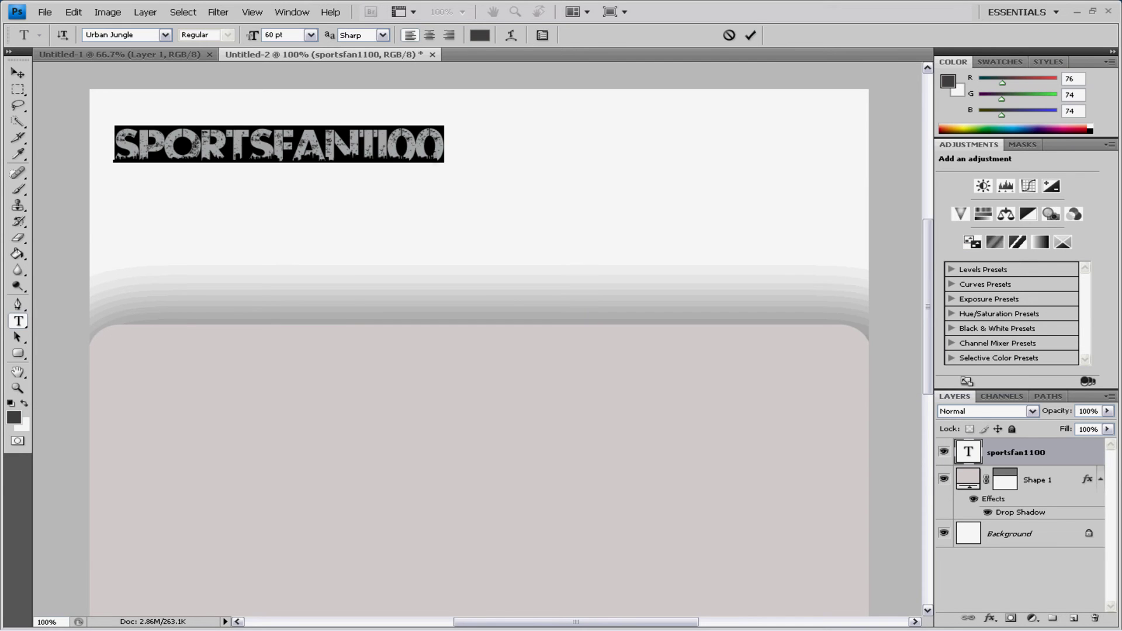
{"action": "left_click", "coordinate": [17, 73]}
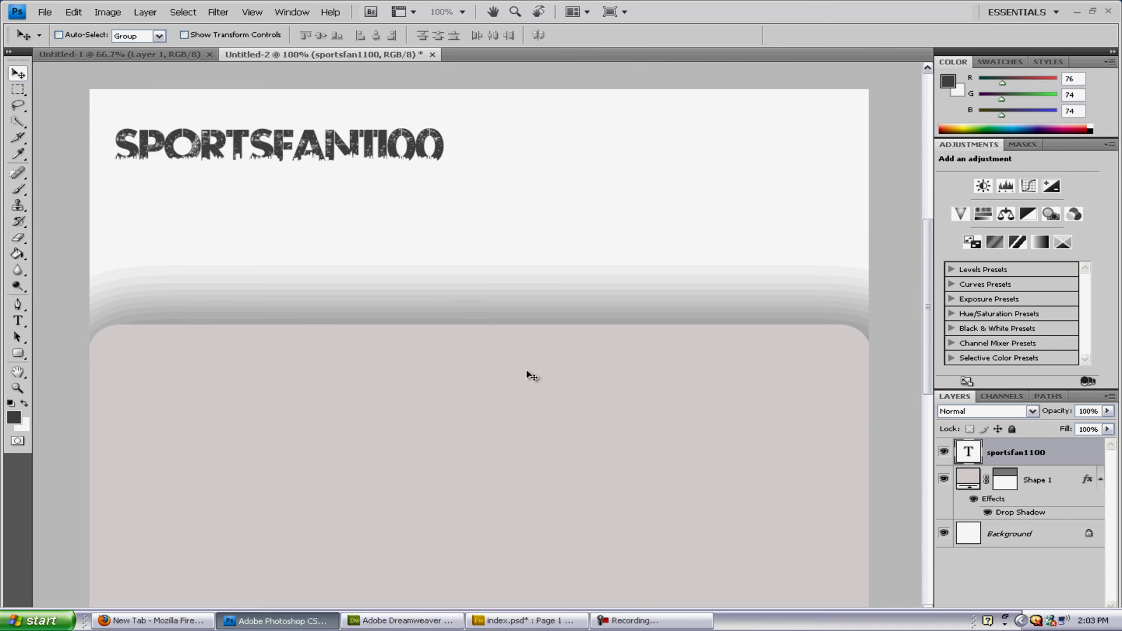
- Try Ethnocentric on the title, then set the title font to Urban Jungle
{"action": "left_click", "coordinate": [18, 321]}
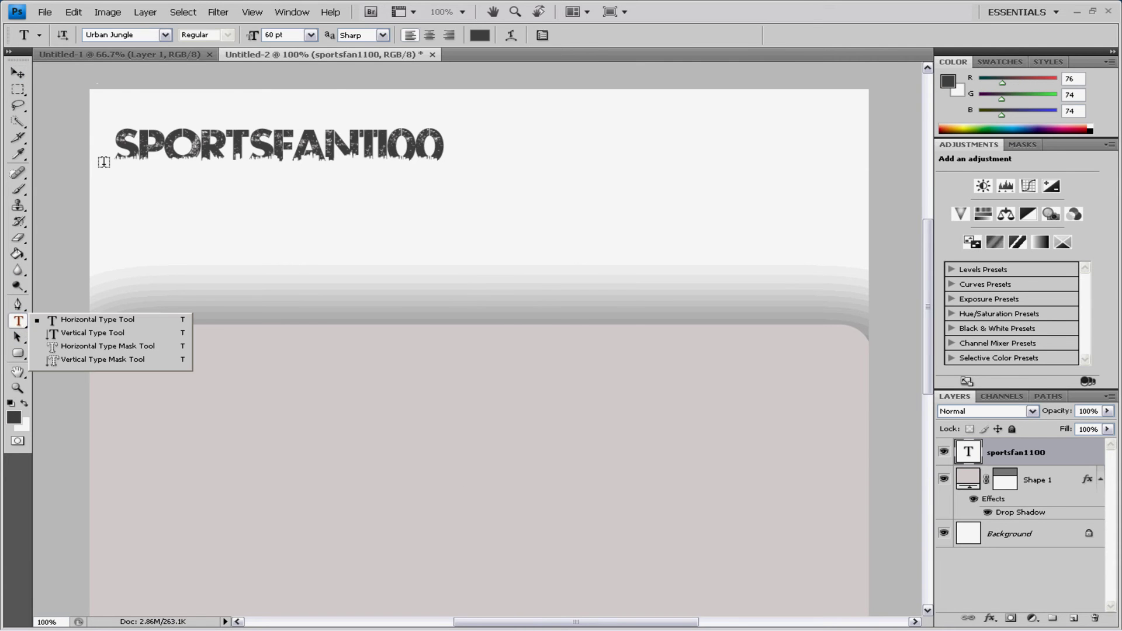
{"action": "left_click", "coordinate": [166, 35]}
{"action": "left_click_drag", "start_coordinate": [331, 412], "coordinate": [342, 171]}
{"action": "left_click", "coordinate": [294, 187]}
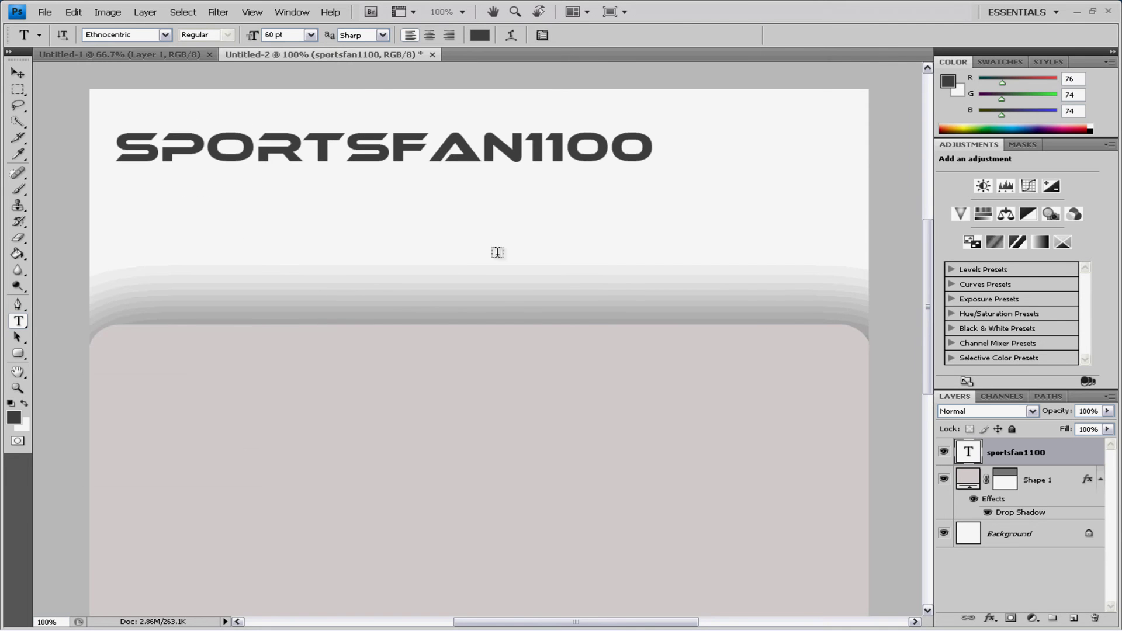
{"action": "left_click", "coordinate": [166, 35]}
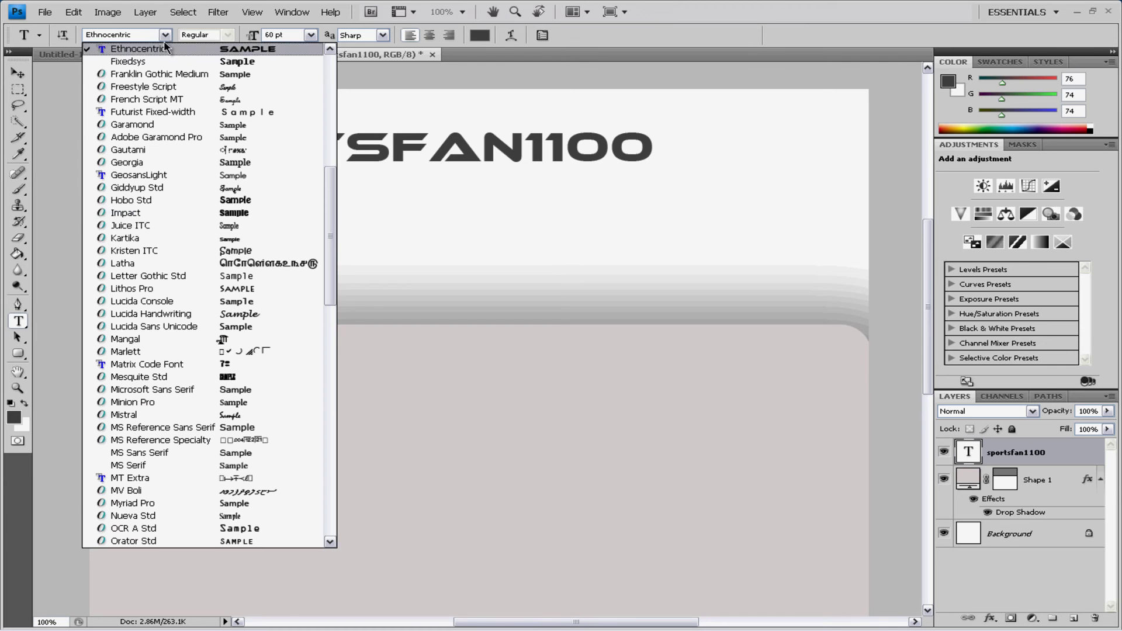
{"action": "left_click_drag", "start_coordinate": [325, 278], "coordinate": [323, 442]}
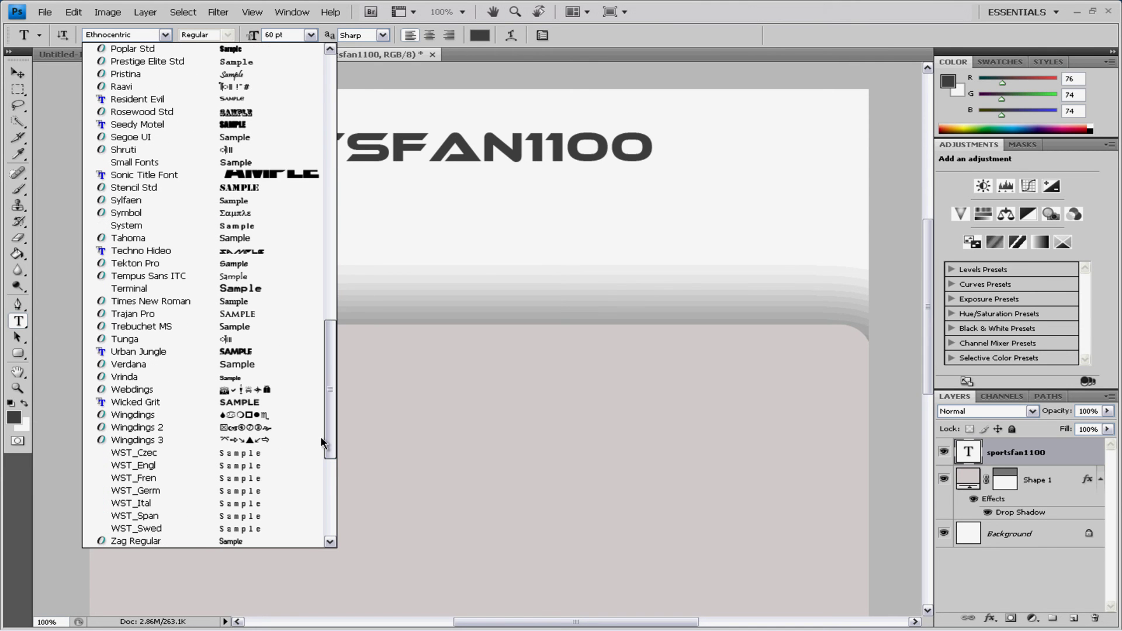
{"action": "left_click", "coordinate": [264, 351]}
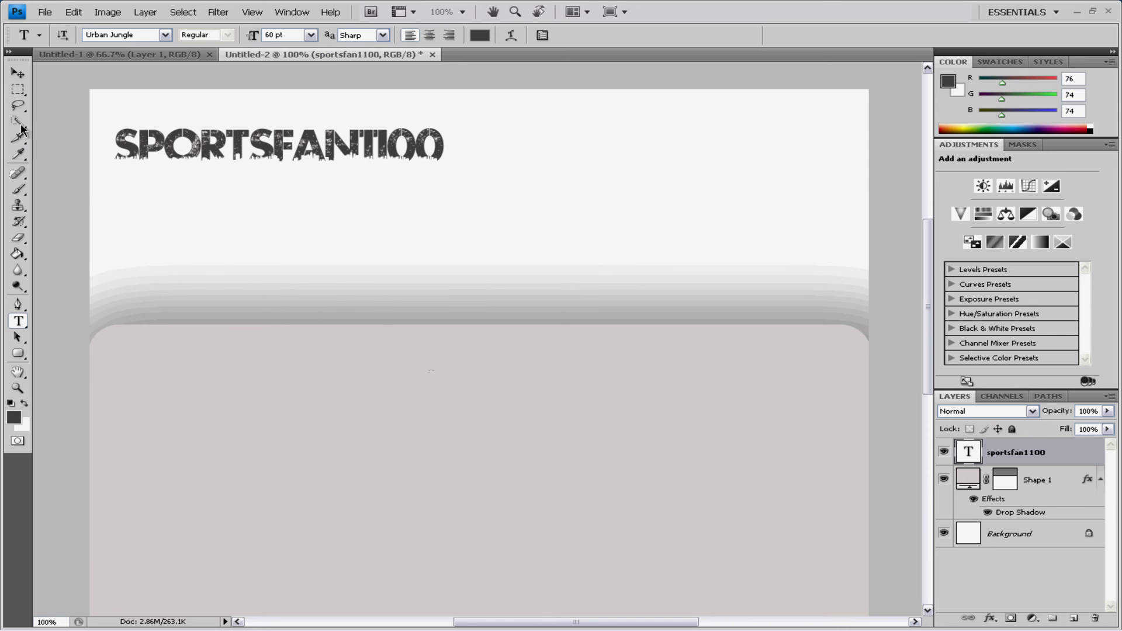
- Start a new text line below the title in Ethnocentric at 24 pt
{"action": "left_click", "coordinate": [289, 240]}
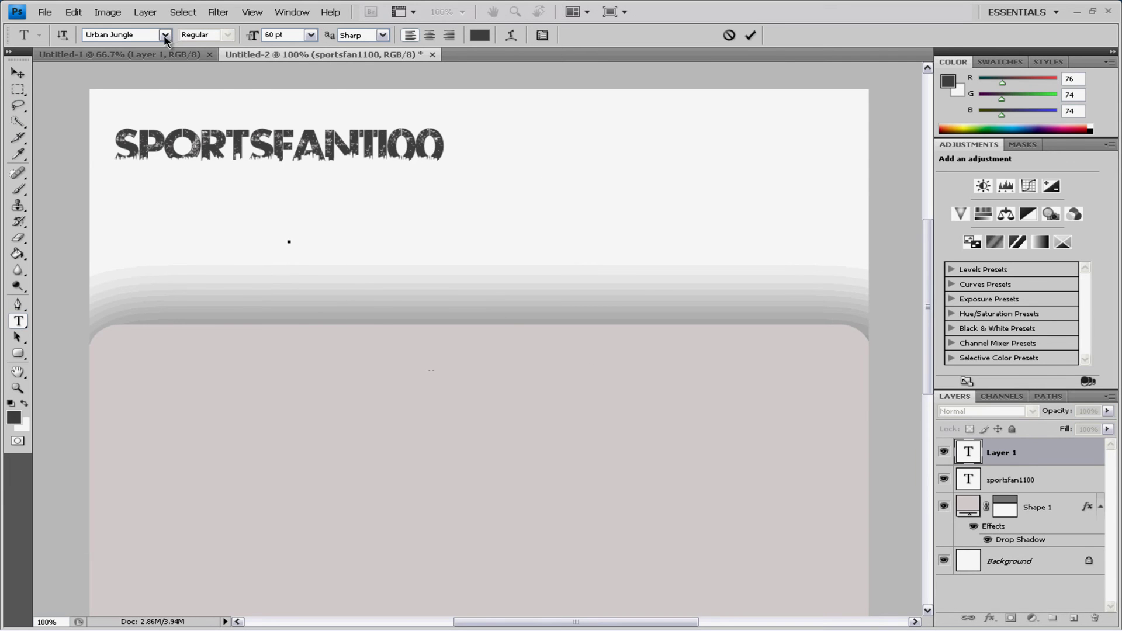
{"action": "left_click", "coordinate": [166, 35]}
{"action": "left_click_drag", "start_coordinate": [328, 429], "coordinate": [327, 138]}
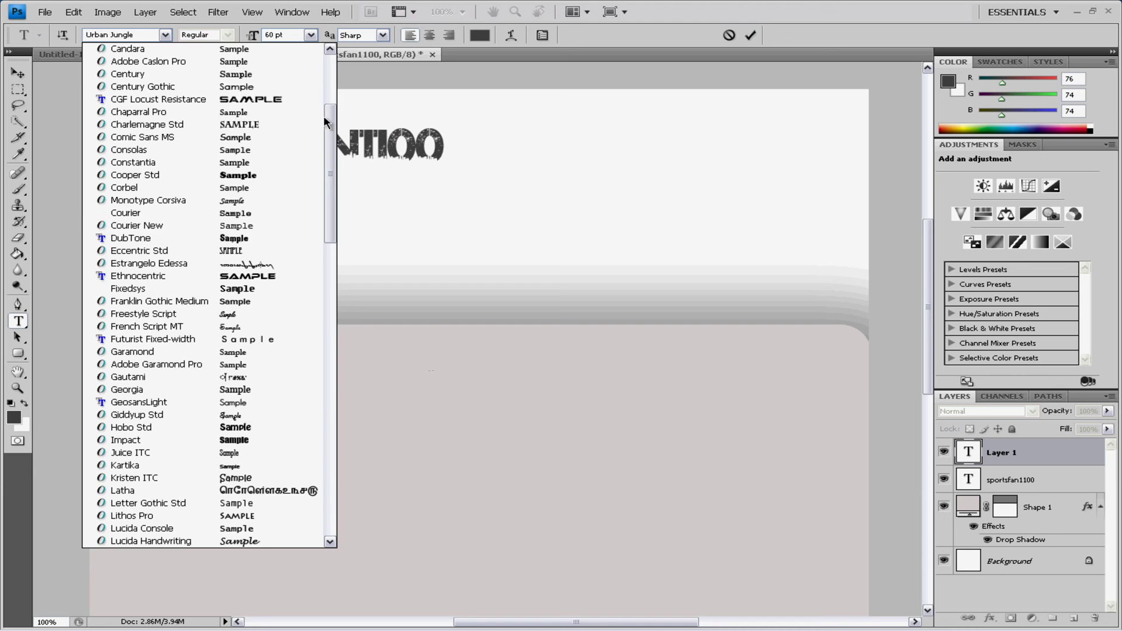
{"action": "left_click", "coordinate": [291, 277]}
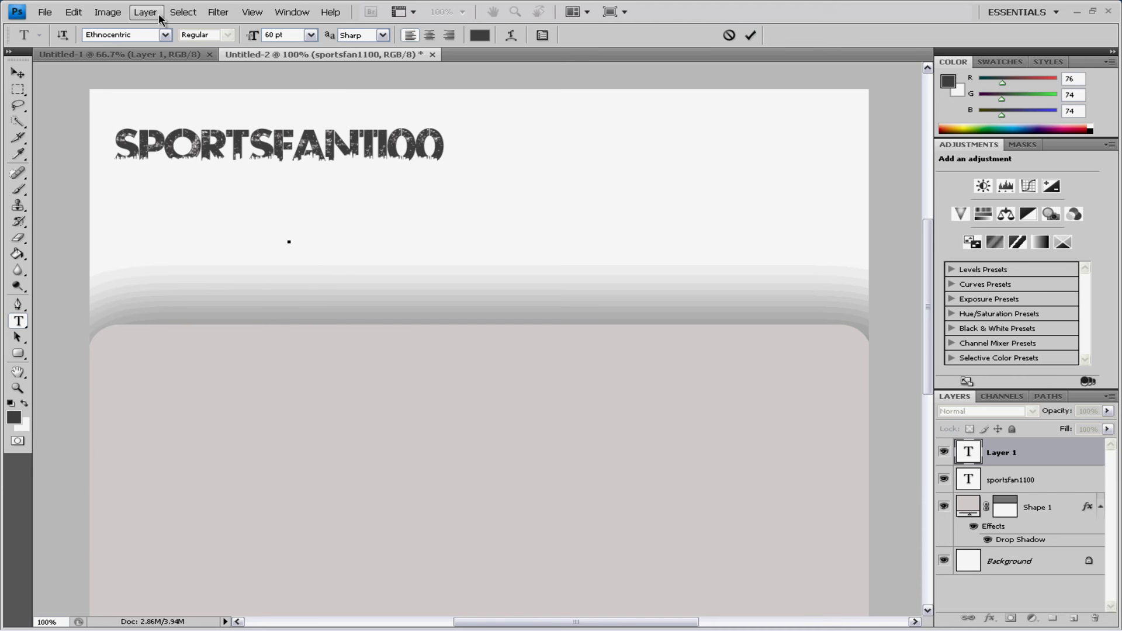
{"action": "left_click", "coordinate": [311, 35]}
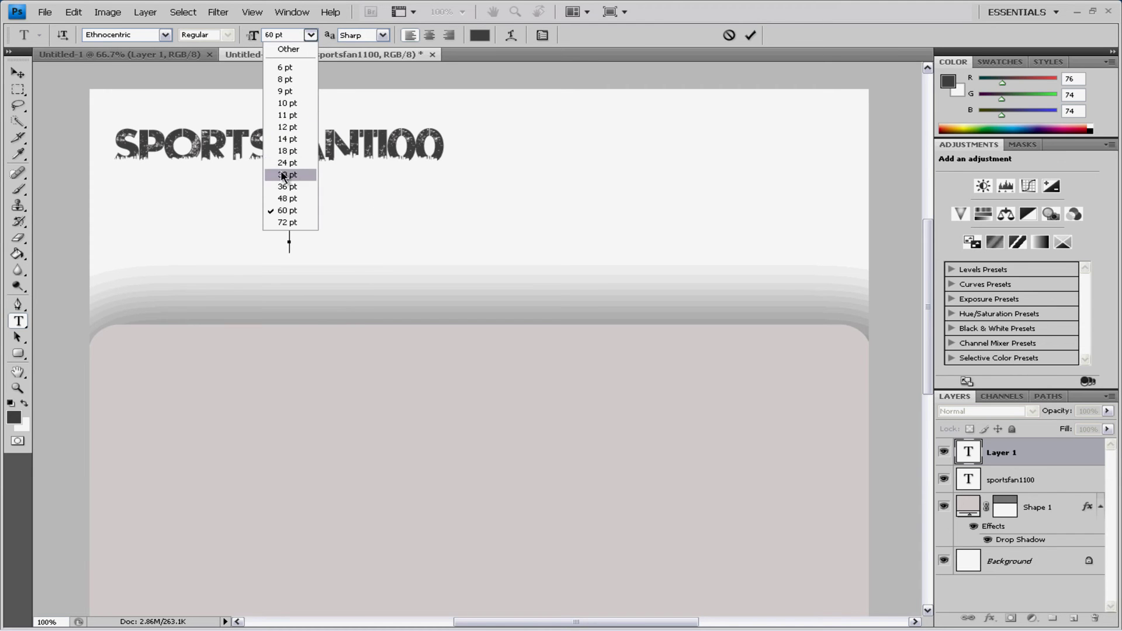
{"action": "left_click", "coordinate": [287, 174]}
- Type 'Video & Graphics Tutorials' at 24 pt and place it right, beneath the title
{"action": "left_click", "coordinate": [311, 35]}
{"action": "left_click", "coordinate": [304, 170]}
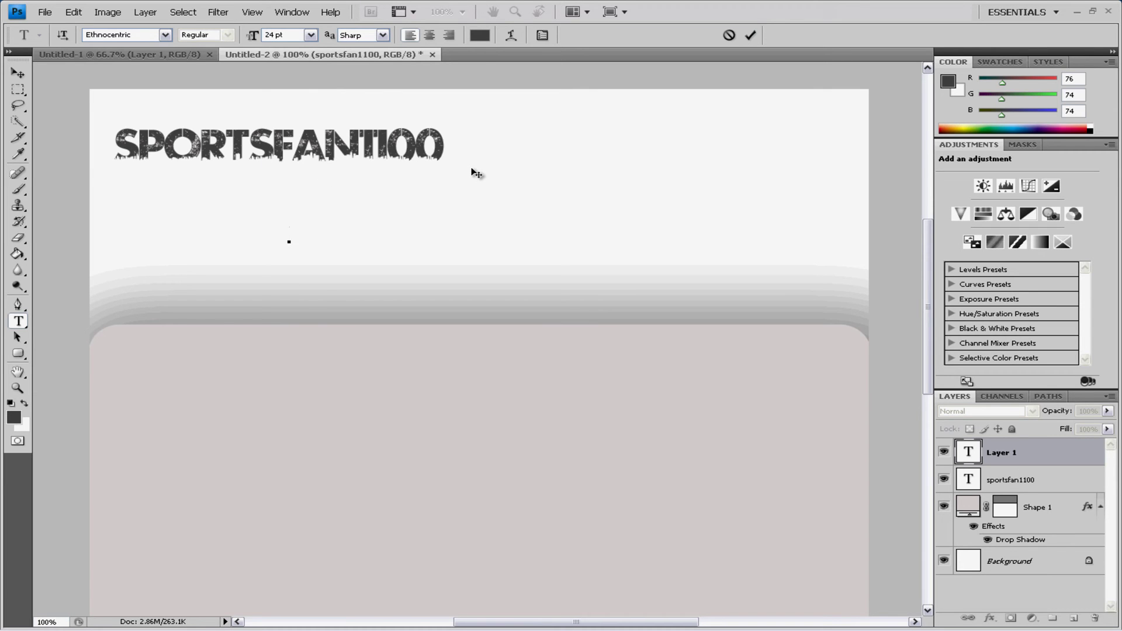
{"action": "type", "text": "video g"}
{"action": "key", "text": "BackSpace"}
{"action": "key", "text": "BackSpace"}
{"action": "key", "text": "BackSpace"}
{"action": "key", "text": "BackSpace"}
{"action": "key", "text": "BackSpace"}
{"action": "key", "text": "BackSpace"}
{"action": "key", "text": "BackSpace"}
{"action": "type", "text": "video a"}
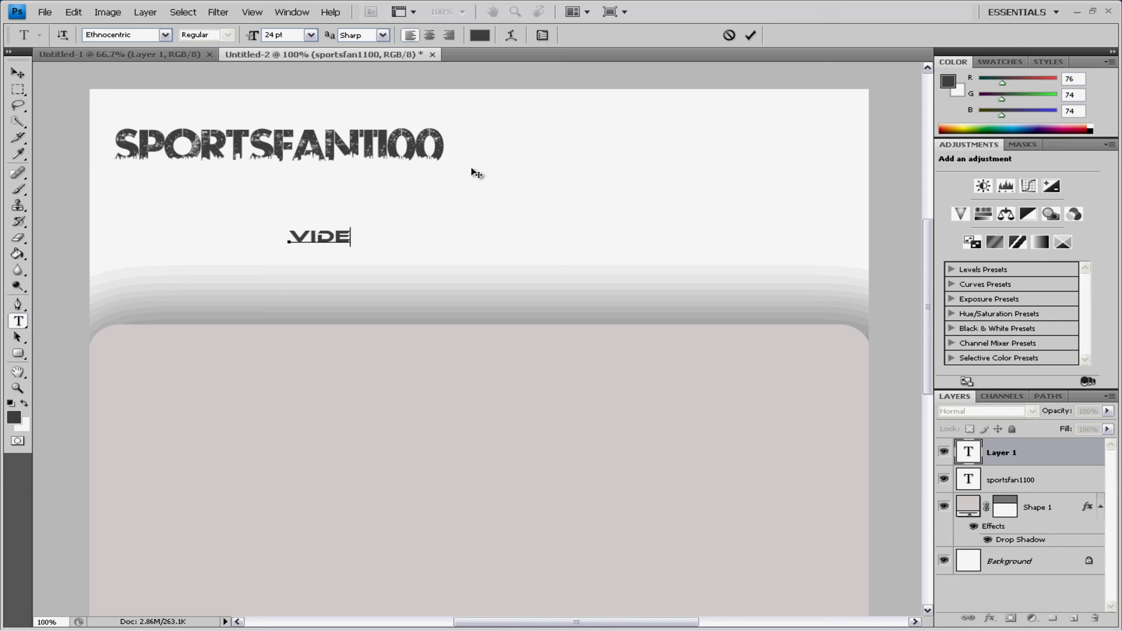
{"action": "key", "text": "BackSpace"}
{"action": "type", "text": "& "}
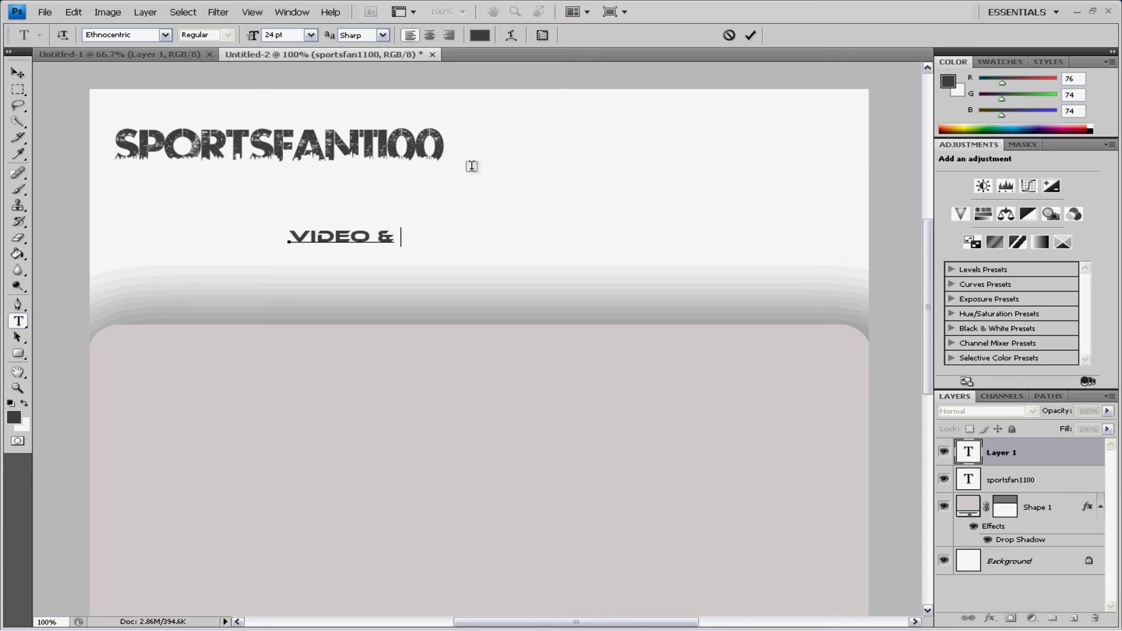
{"action": "type", "text": "graphics tutorials"}
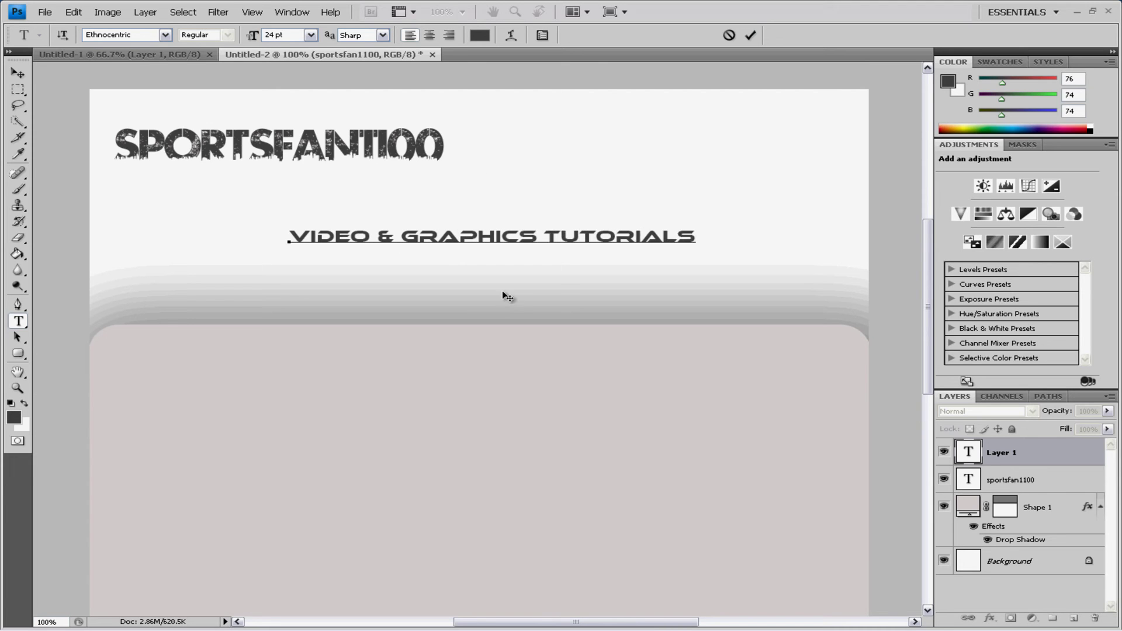
{"action": "left_click_drag", "start_coordinate": [523, 259], "coordinate": [659, 229]}
{"action": "left_click", "coordinate": [18, 72]}
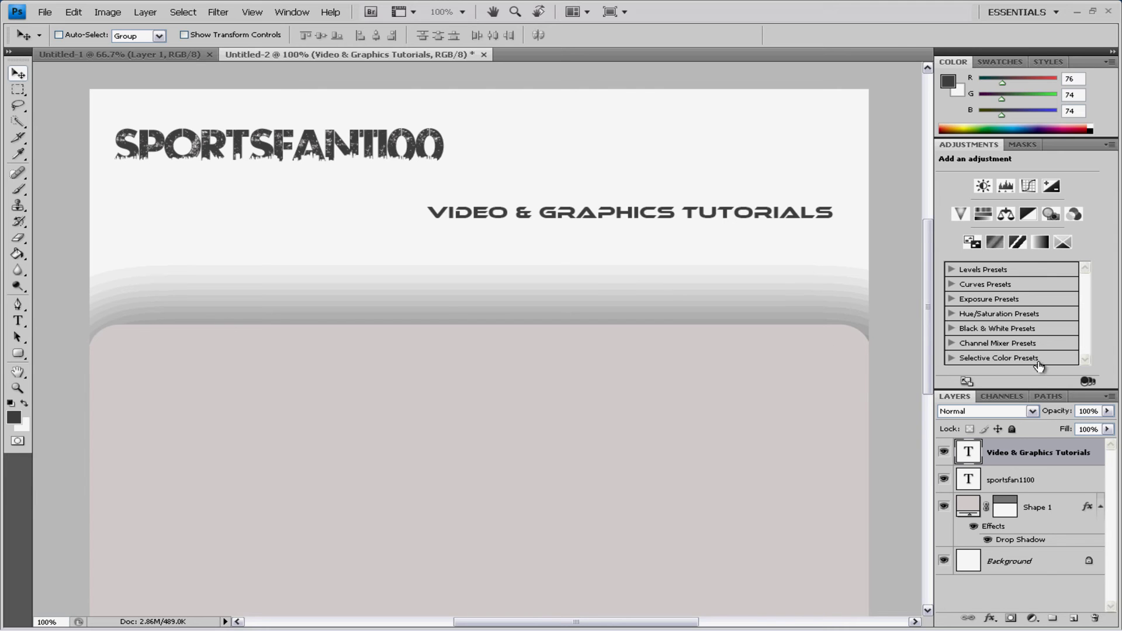
- Lower the slogan layer's opacity to 35% and nudge it slightly right and up
{"action": "left_click", "coordinate": [1107, 411]}
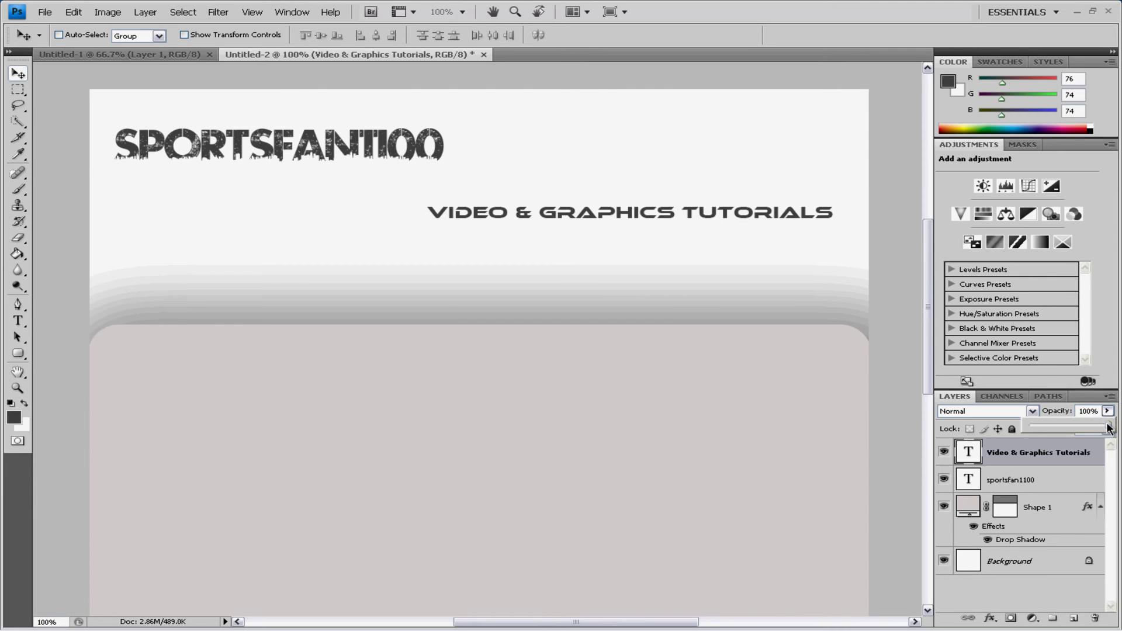
{"action": "left_click_drag", "start_coordinate": [1108, 427], "coordinate": [1070, 426]}
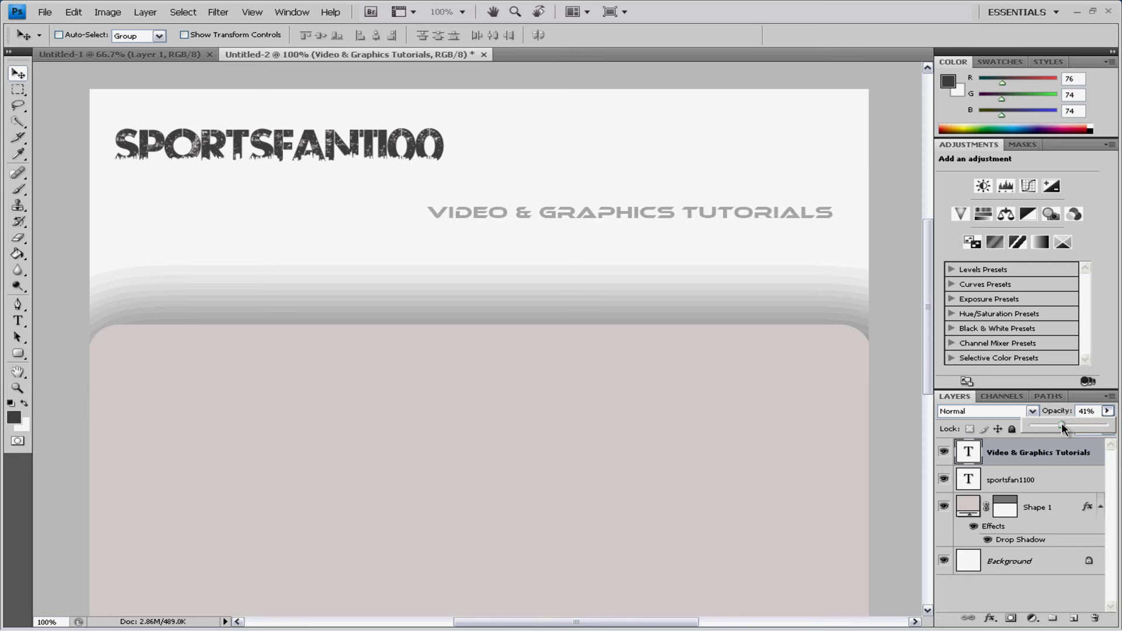
{"action": "left_click_drag", "start_coordinate": [1060, 426], "coordinate": [1057, 427]}
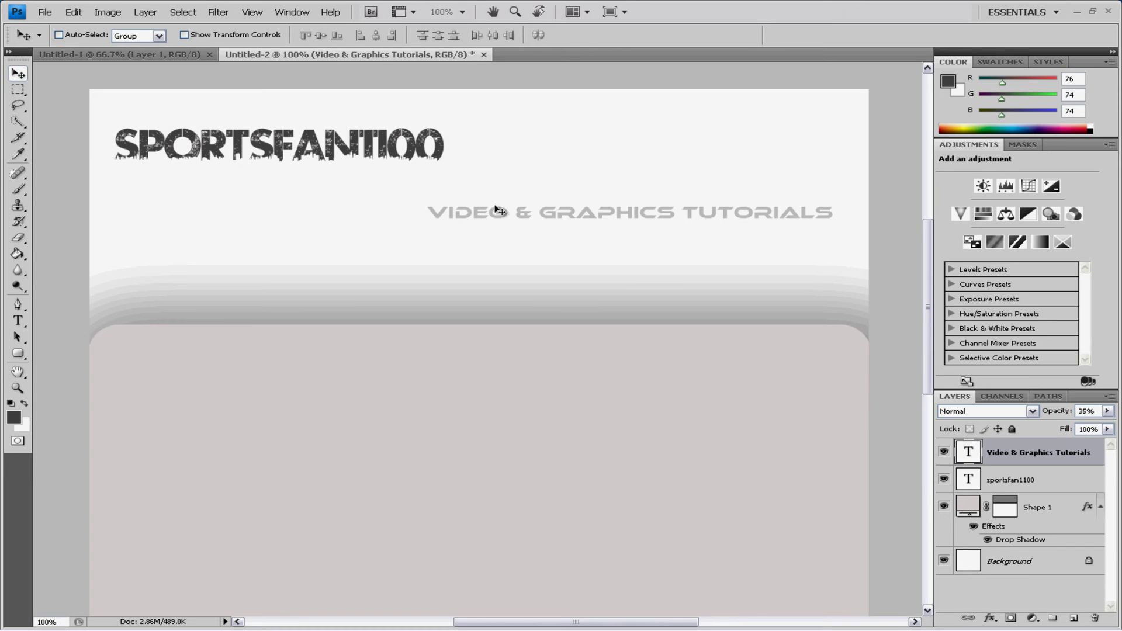
{"action": "left_click_drag", "start_coordinate": [692, 212], "coordinate": [705, 209]}
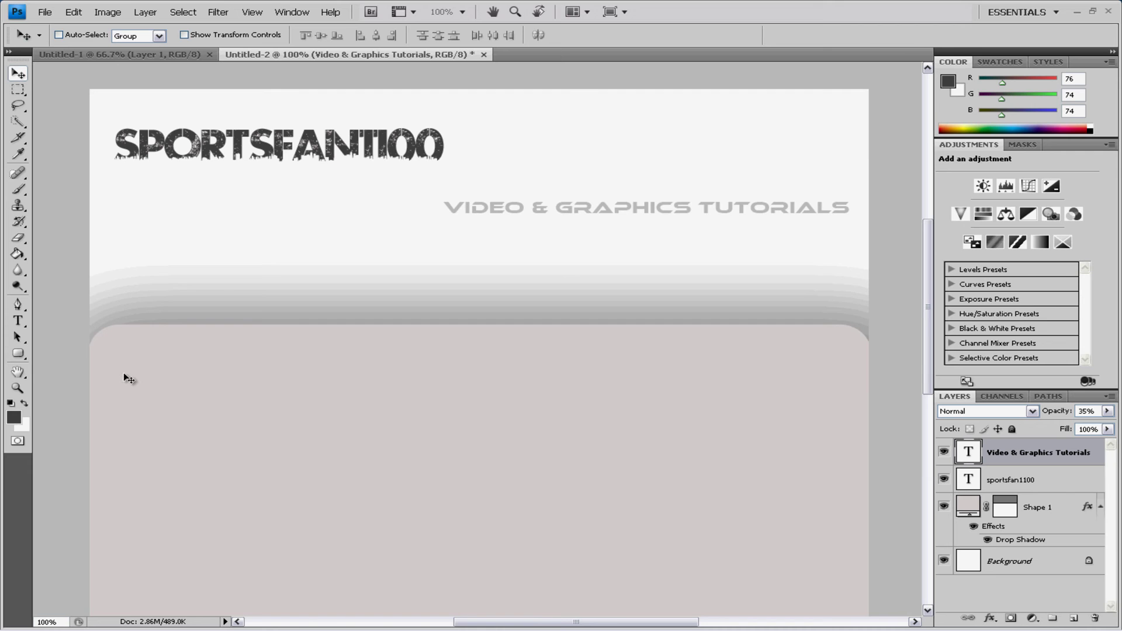
- Add the HOME link at the left end of the grey bar
{"action": "left_click", "coordinate": [17, 325]}
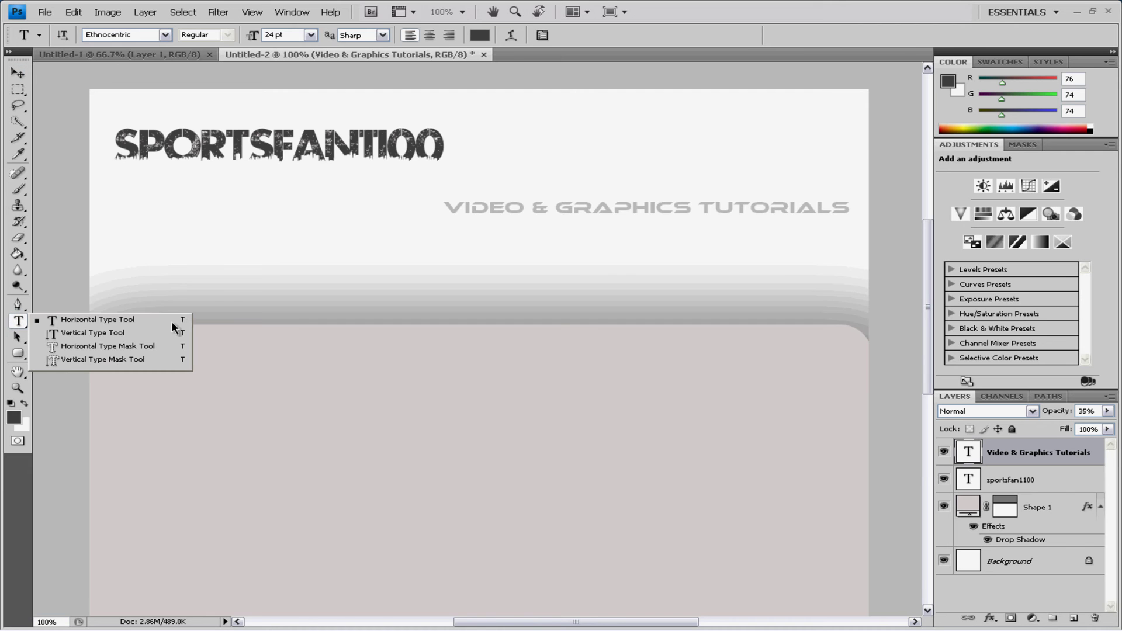
{"action": "left_click", "coordinate": [204, 316]}
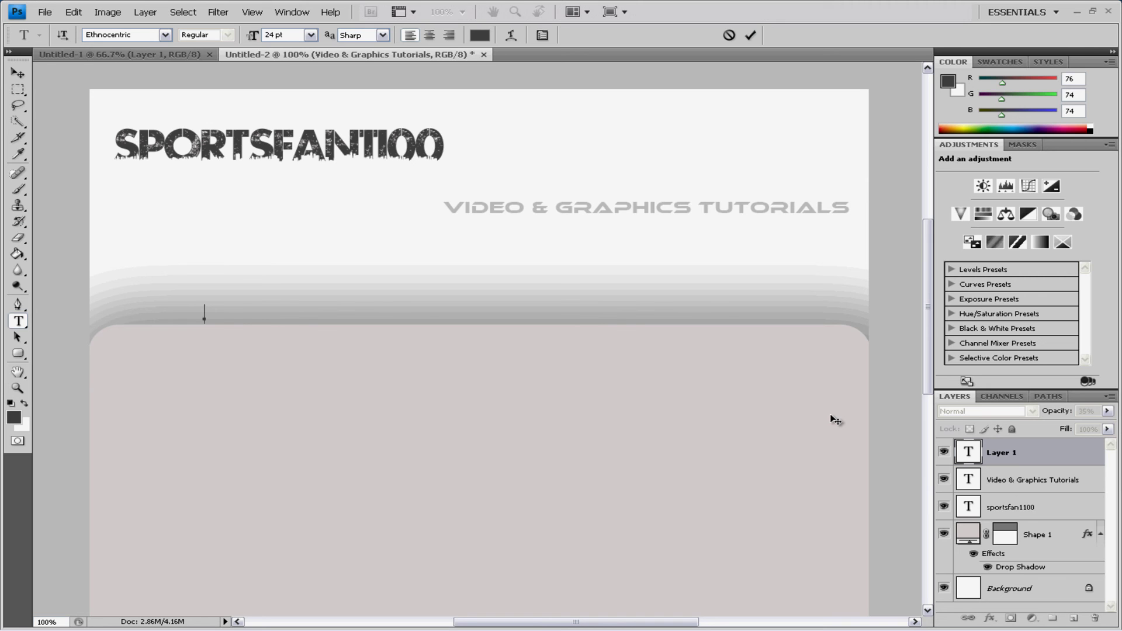
{"action": "type", "text": "HOME"}
{"action": "left_click_drag", "start_coordinate": [318, 353], "coordinate": [258, 353]}
{"action": "left_click", "coordinate": [18, 72]}
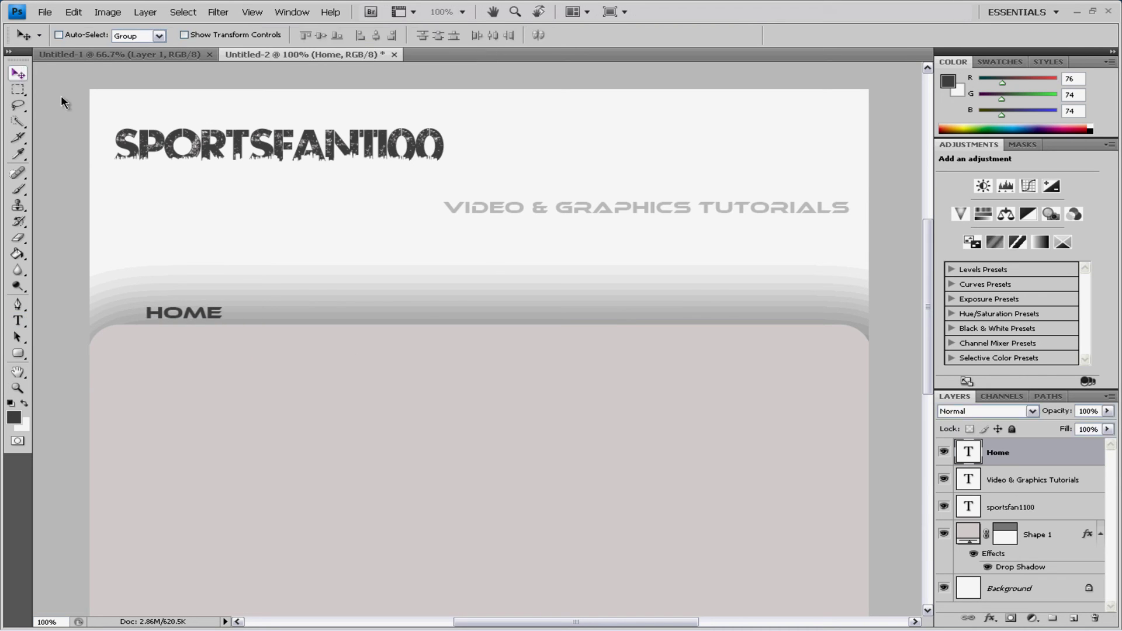
- Add a second link beside HOME, typing 'Tutorials' and then rewording it to 'Videos'
{"action": "left_click", "coordinate": [17, 321]}
{"action": "left_click", "coordinate": [289, 315]}
{"action": "left_click", "coordinate": [291, 317]}
{"action": "type", "text": "Tutorials"}
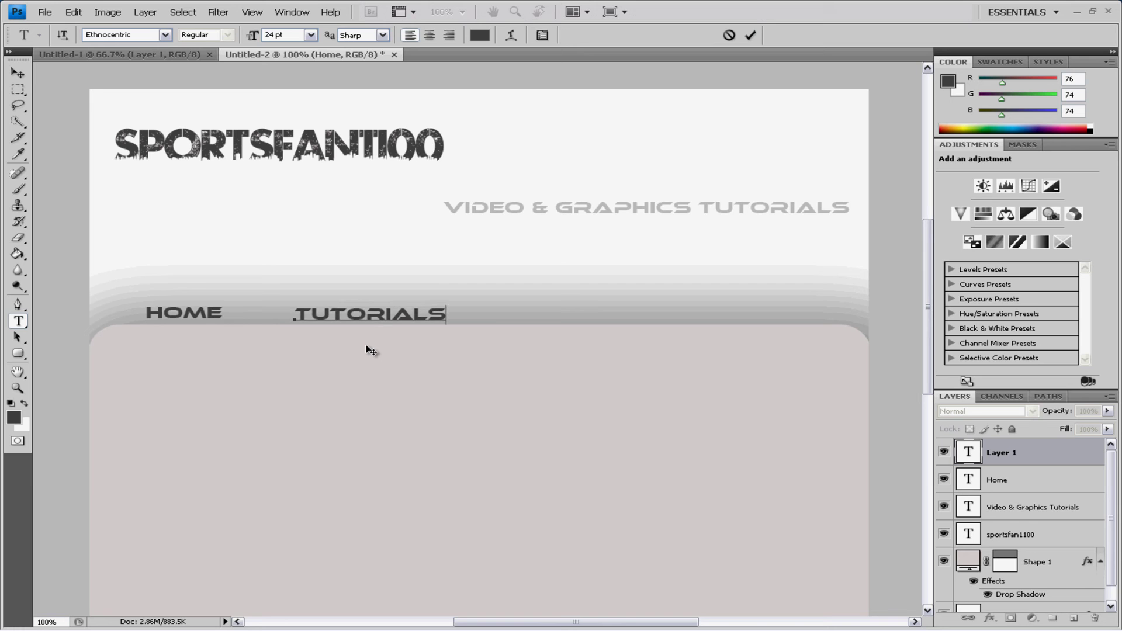
{"action": "left_click", "coordinate": [18, 73]}
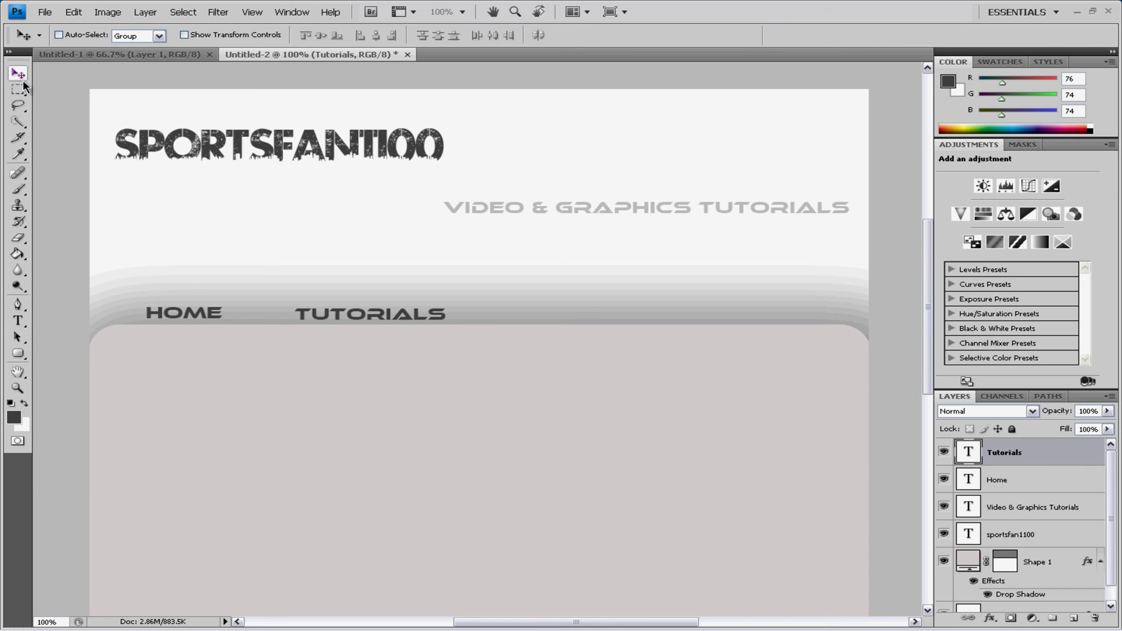
{"action": "left_click", "coordinate": [17, 320]}
{"action": "left_click", "coordinate": [497, 315]}
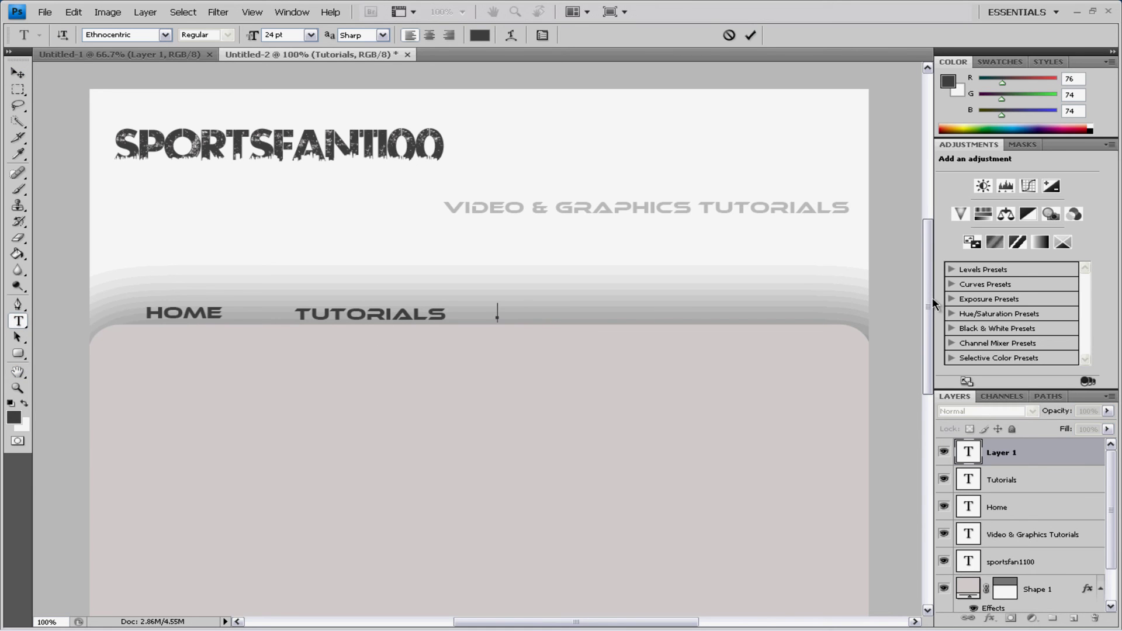
{"action": "double_click", "coordinate": [967, 479]}
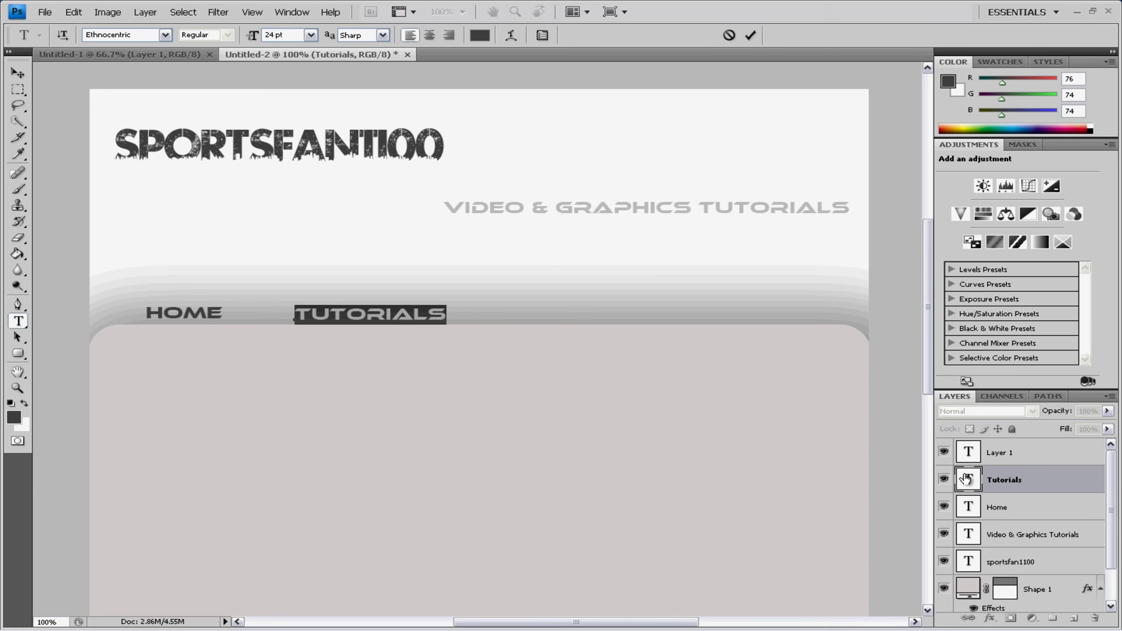
{"action": "type", "text": "Videos"}
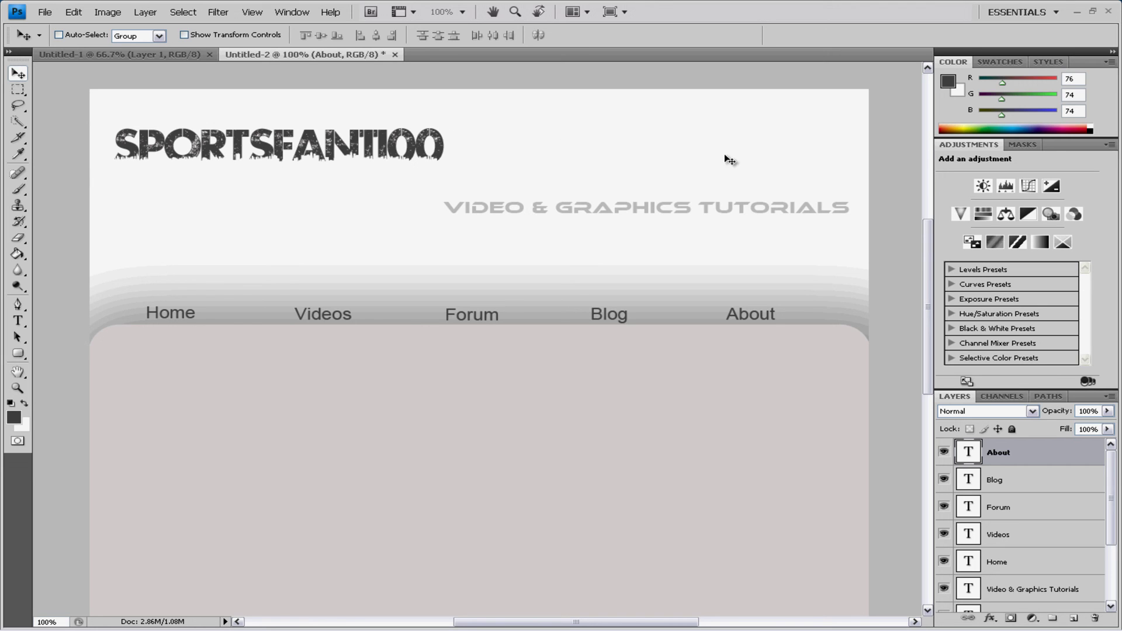
- Bring up the Open dialog near the screen centre and browse to the Desktop folder
{"action": "left_click", "coordinate": [42, 13]}
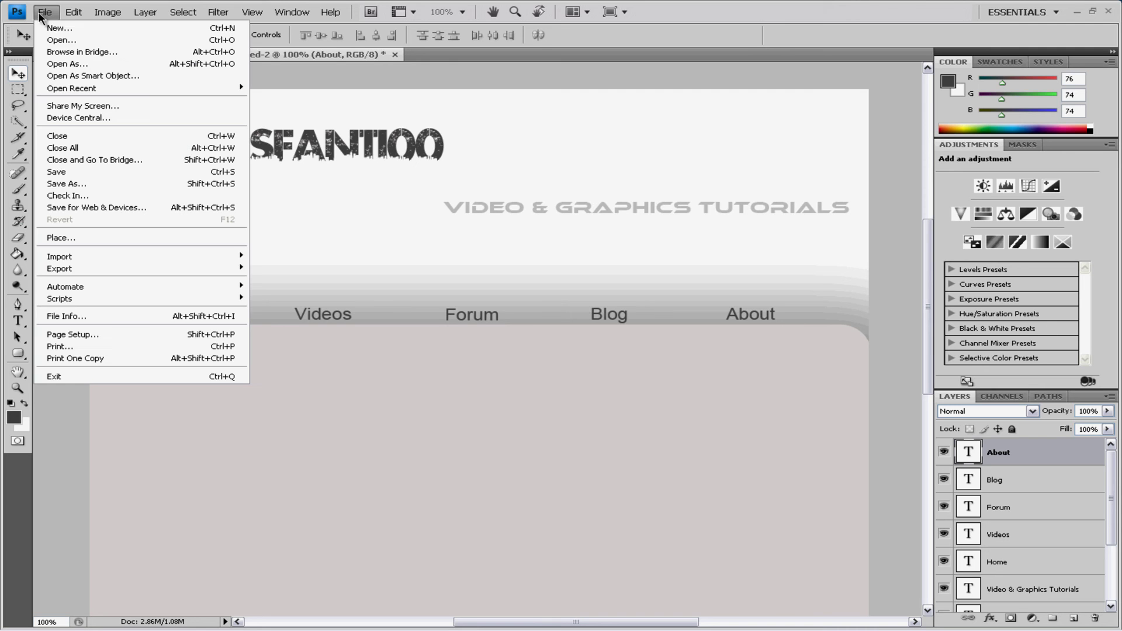
{"action": "left_click", "coordinate": [575, 66]}
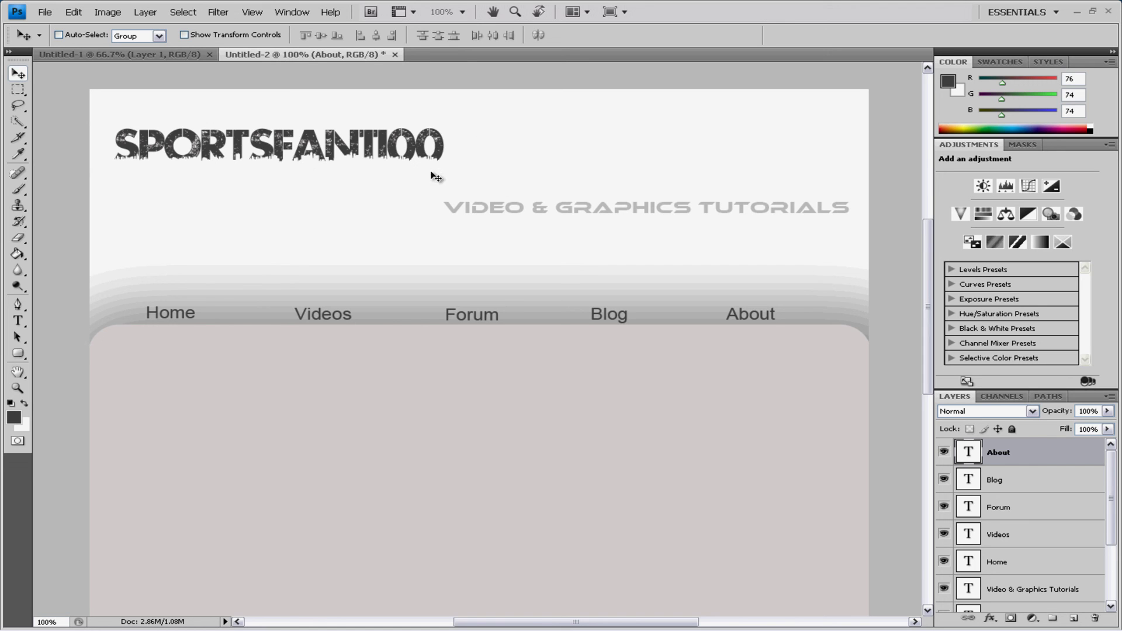
{"action": "left_click", "coordinate": [45, 12]}
{"action": "left_click", "coordinate": [67, 42]}
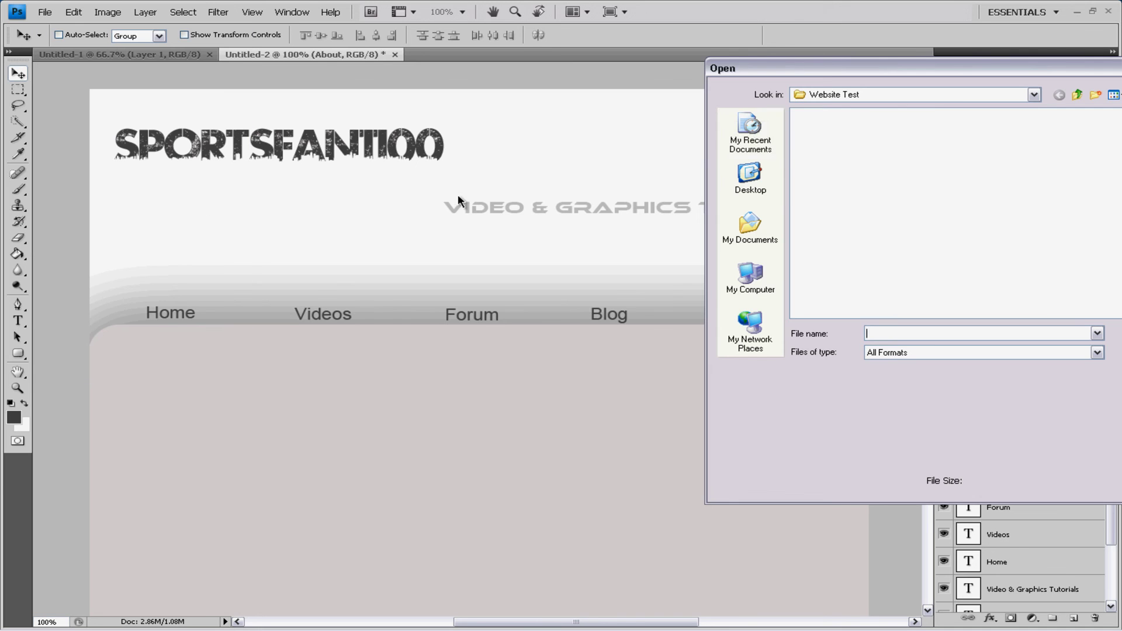
{"action": "left_click_drag", "start_coordinate": [718, 63], "coordinate": [331, 34]}
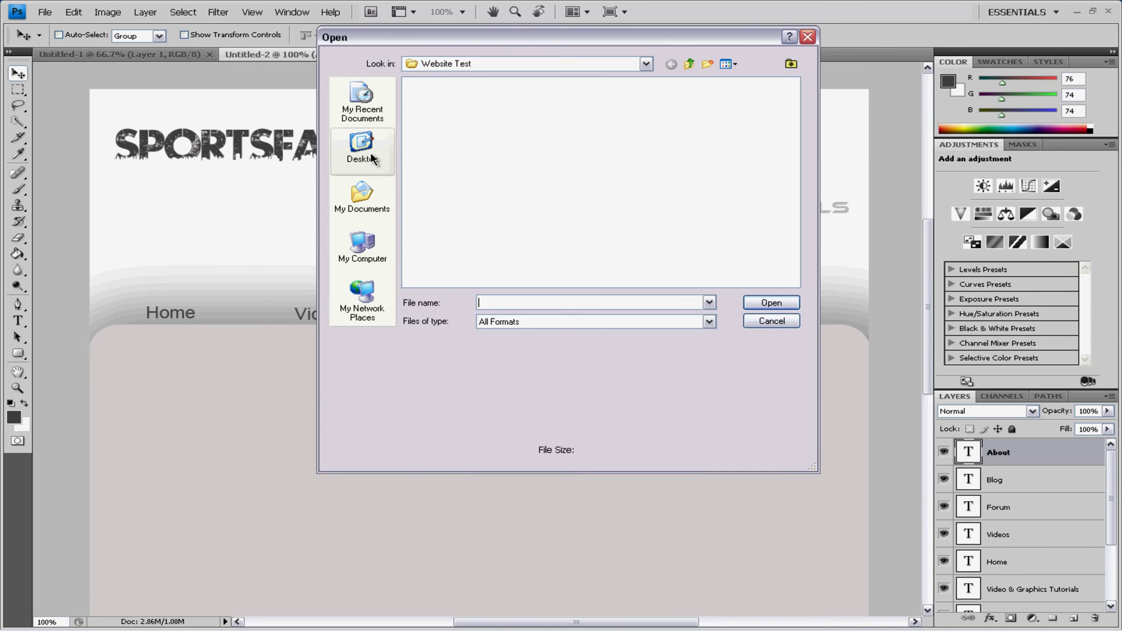
{"action": "left_click", "coordinate": [371, 158]}
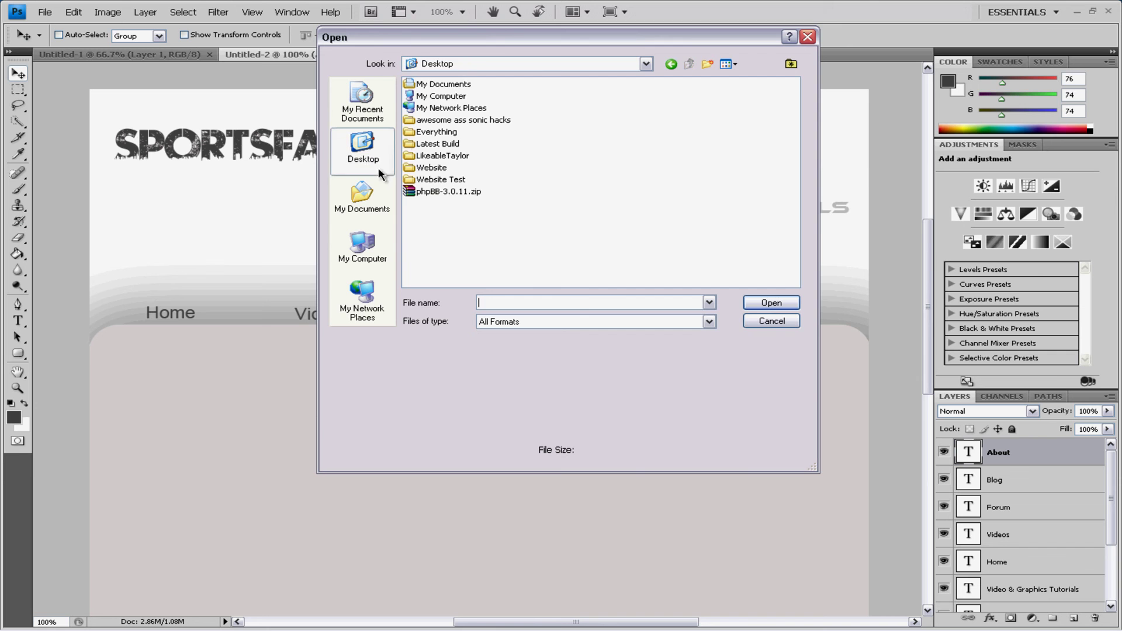
- Open youtube-logo.png, rss-logo.png and twitter-logo.png, then select and deselect the YouTube logo
{"action": "double_click", "coordinate": [442, 151]}
{"action": "left_click", "coordinate": [761, 308]}
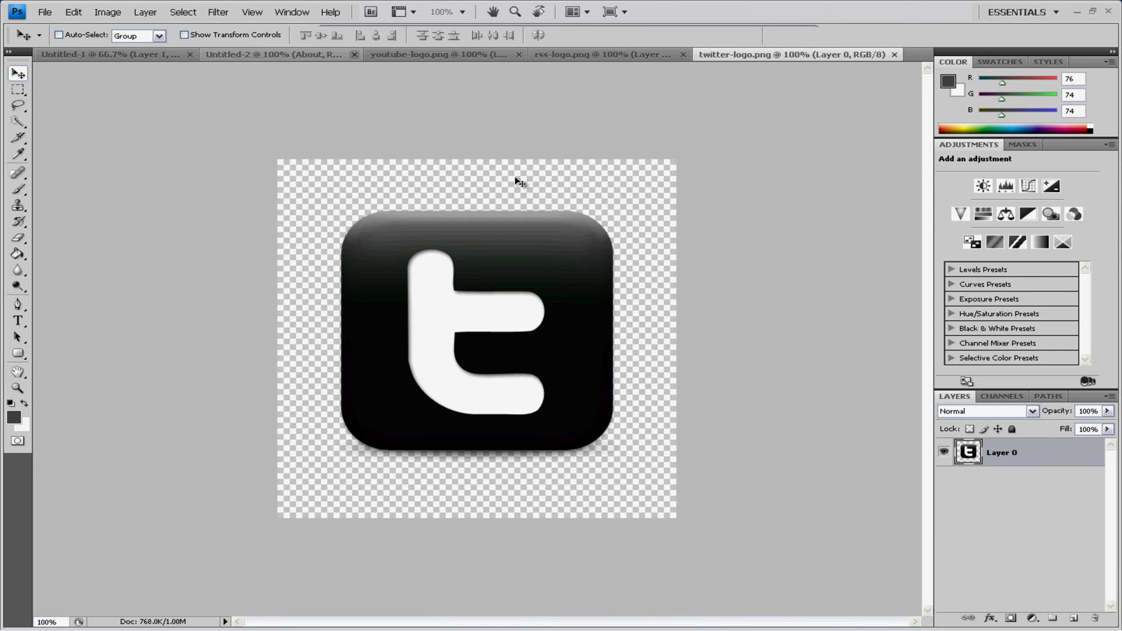
{"action": "left_click", "coordinate": [431, 55]}
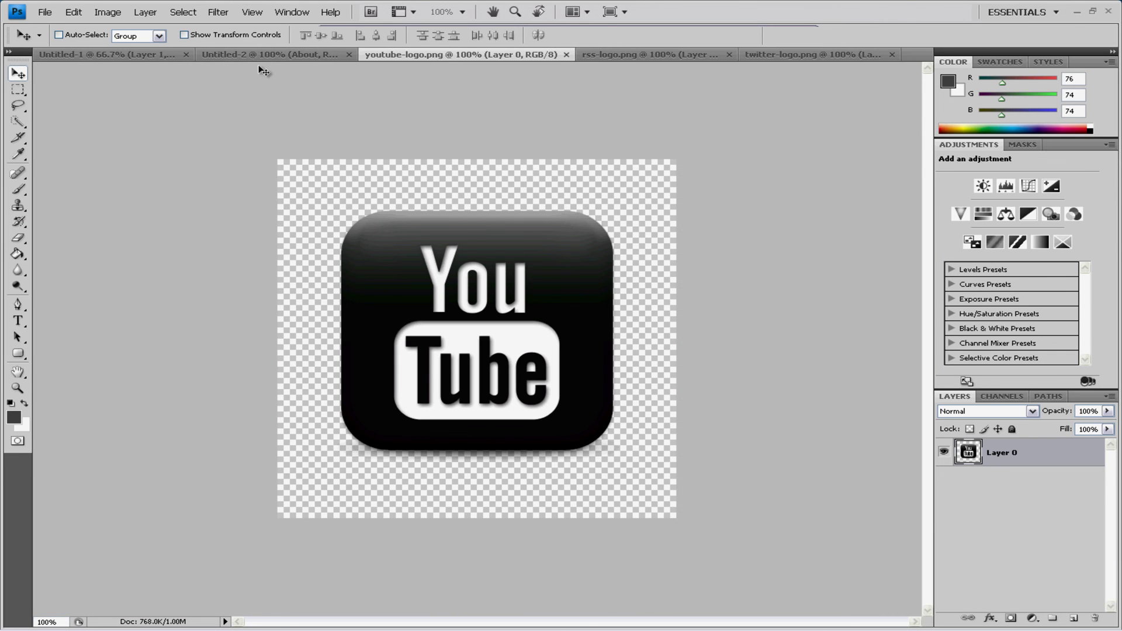
{"action": "left_click", "coordinate": [18, 90]}
{"action": "left_click_drag", "start_coordinate": [228, 161], "coordinate": [753, 497]}
{"action": "key", "text": "Delete"}
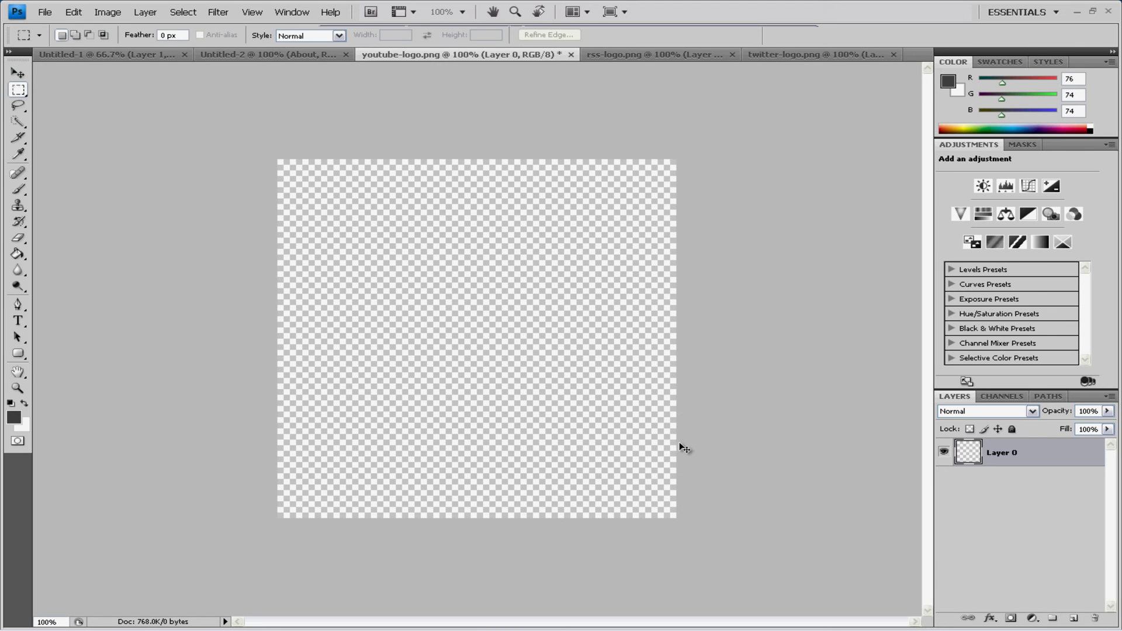
{"action": "key", "text": "ctrl+z"}
{"action": "key", "text": "ctrl+d"}
- Paste the full-size YouTube logo into Untitled-2, then undo it as oversized
{"action": "key", "text": "ctrl+c"}
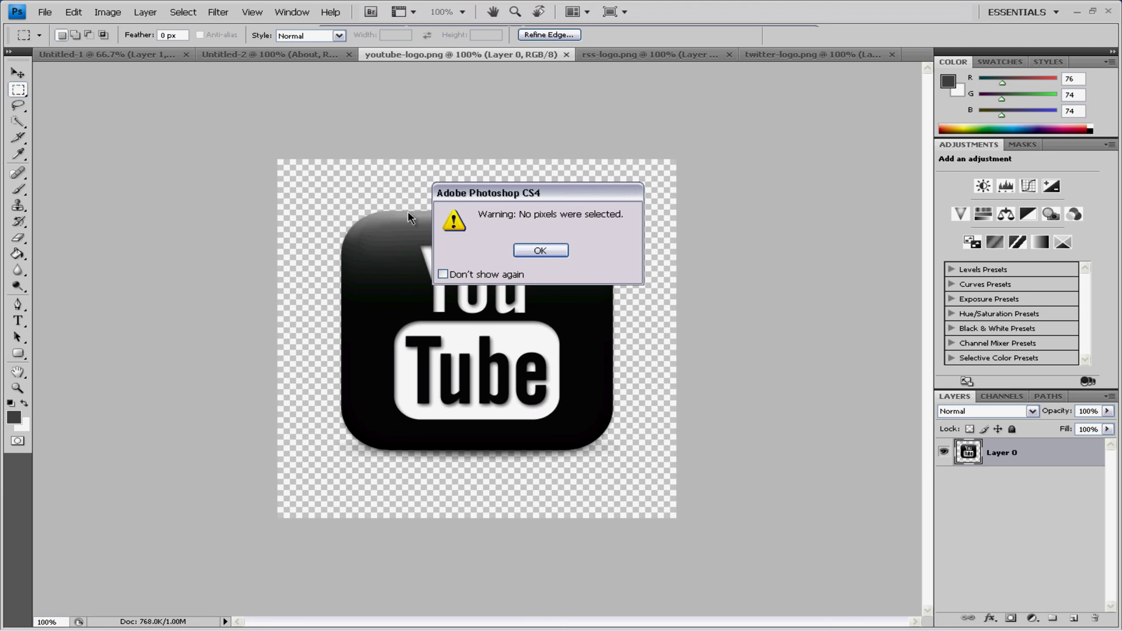
{"action": "left_click", "coordinate": [540, 250]}
{"action": "left_click", "coordinate": [275, 55]}
{"action": "key", "text": "ctrl+v"}
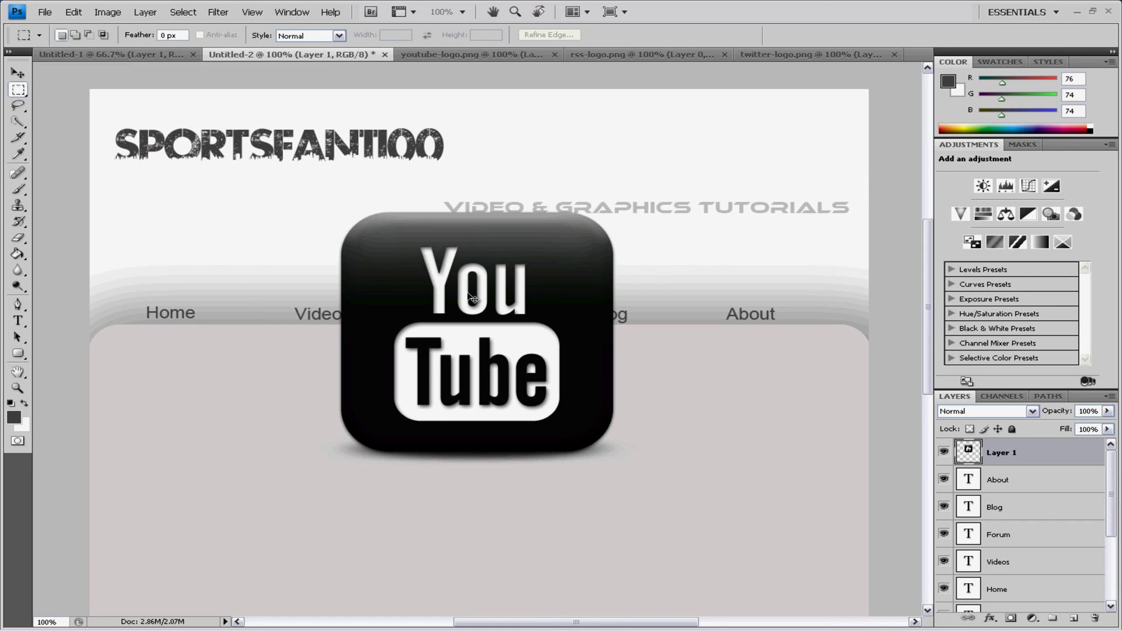
{"action": "key", "text": "ctrl+z"}
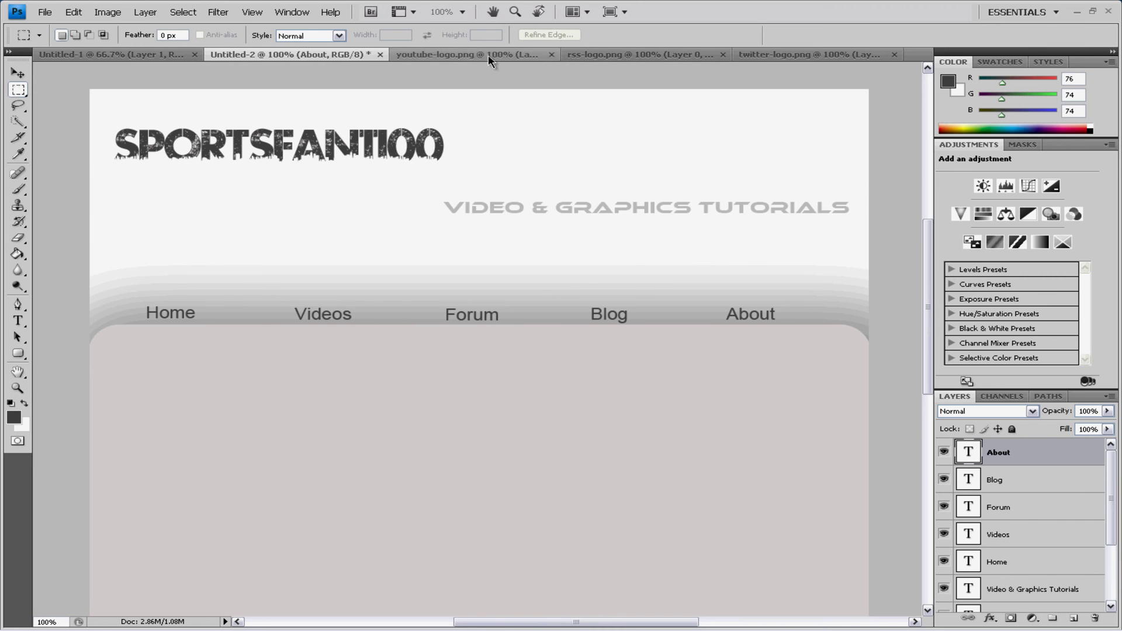
- Resize the YouTube logo image to 100 × 100 px
{"action": "left_click", "coordinate": [488, 54]}
{"action": "left_click", "coordinate": [107, 11]}
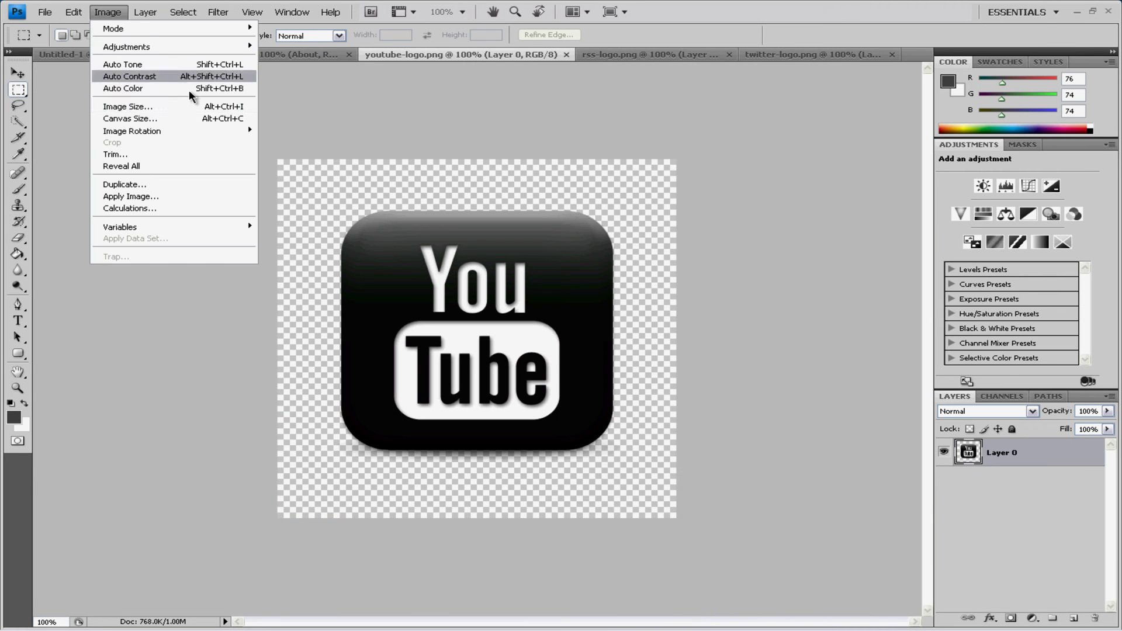
{"action": "left_click", "coordinate": [170, 107]}
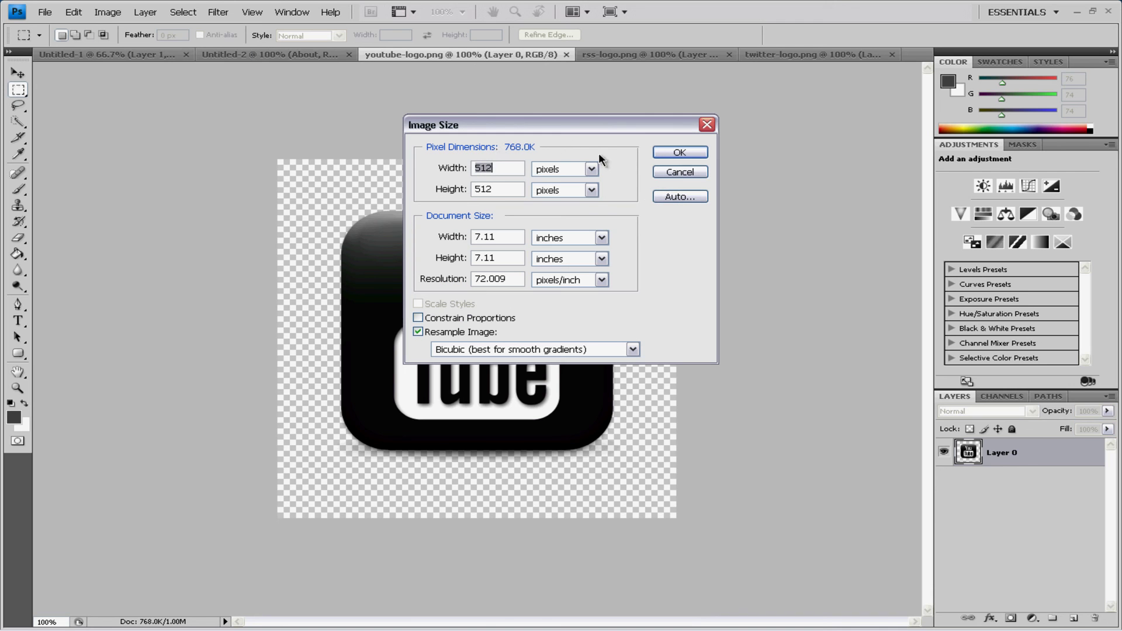
{"action": "type", "text": "100"}
{"action": "key", "text": "Tab"}
{"action": "key", "text": "Tab"}
{"action": "type", "text": "100"}
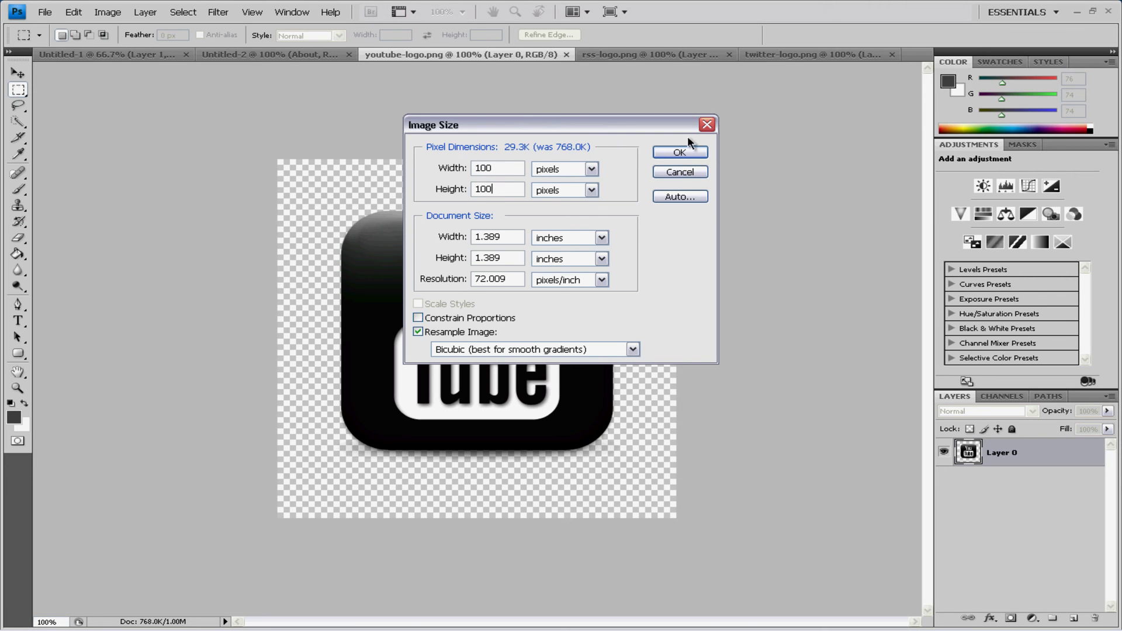
{"action": "left_click", "coordinate": [680, 152]}
- Copy the resized YouTube logo into Untitled-2 and place it beside the title
{"action": "right_click", "coordinate": [18, 89]}
{"action": "key", "text": "ctrl+a"}
{"action": "key", "text": "ctrl+c"}
{"action": "left_click", "coordinate": [297, 57]}
{"action": "key", "text": "ctrl+v"}
{"action": "left_click", "coordinate": [18, 73]}
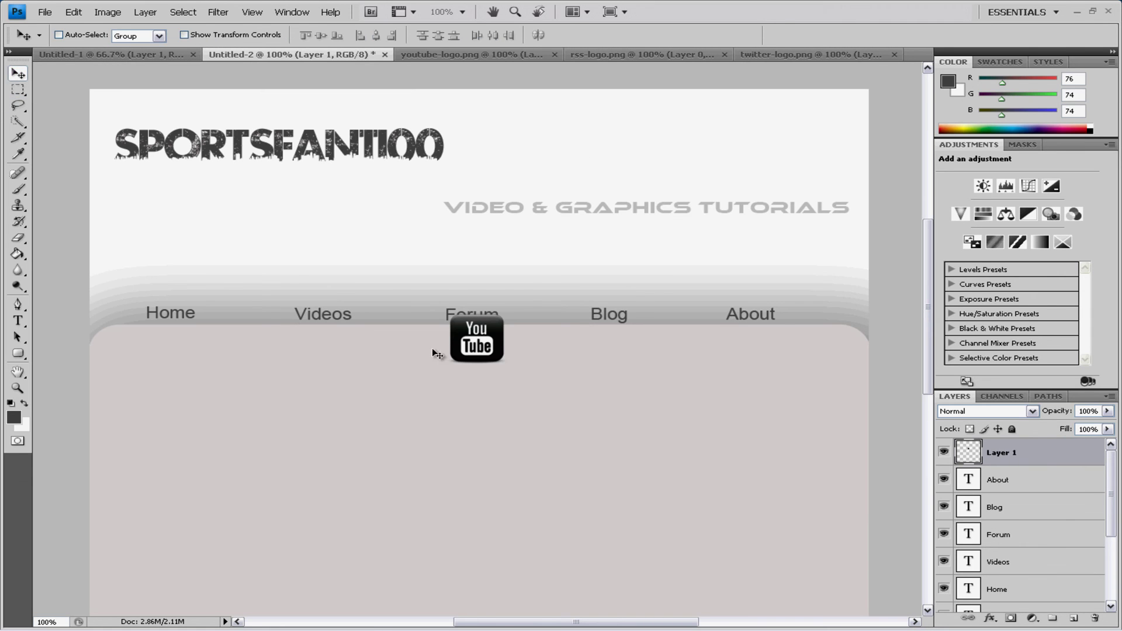
{"action": "mouse_move", "coordinate": [476, 333]}
{"action": "left_mouse_down"}
{"action": "mouse_move", "coordinate": [511, 173]}
{"action": "mouse_move", "coordinate": [547, 147]}
{"action": "mouse_move", "coordinate": [576, 153]}
{"action": "left_mouse_up"}
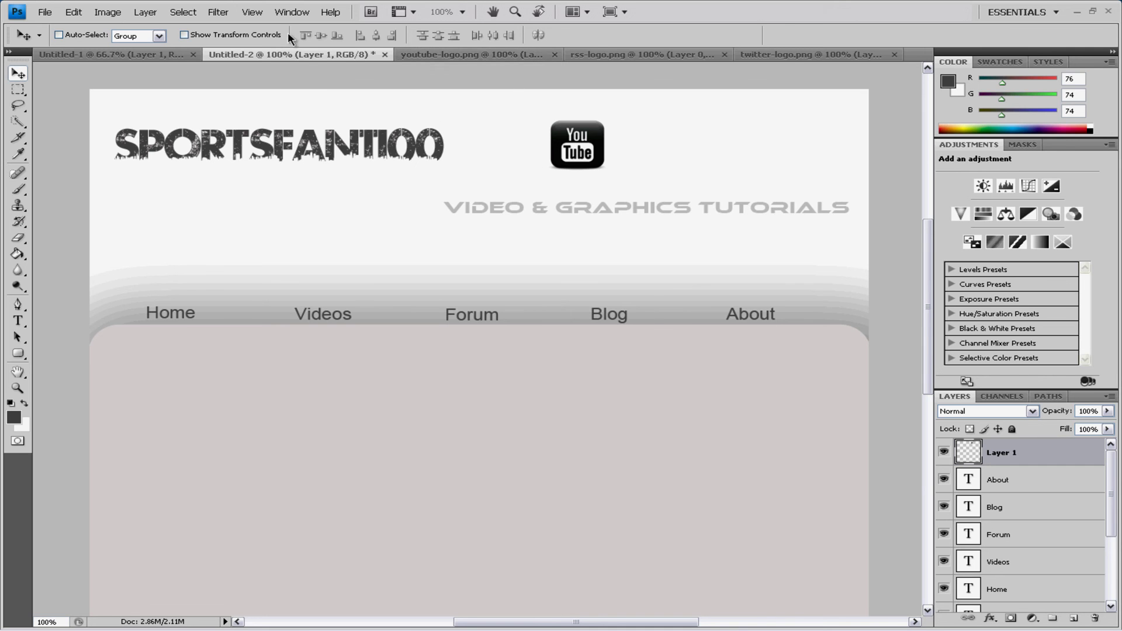
- Resize the RSS logo image to 100 × 100 px
{"action": "left_click", "coordinate": [485, 55]}
{"action": "left_click", "coordinate": [605, 55]}
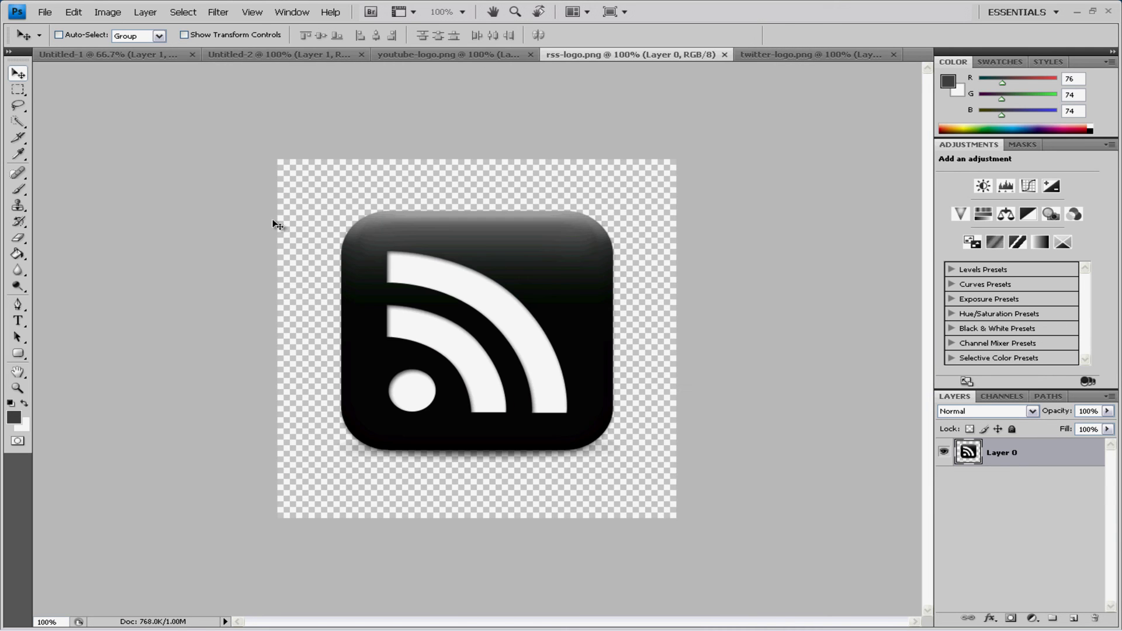
{"action": "left_click", "coordinate": [108, 12]}
{"action": "left_click", "coordinate": [177, 105]}
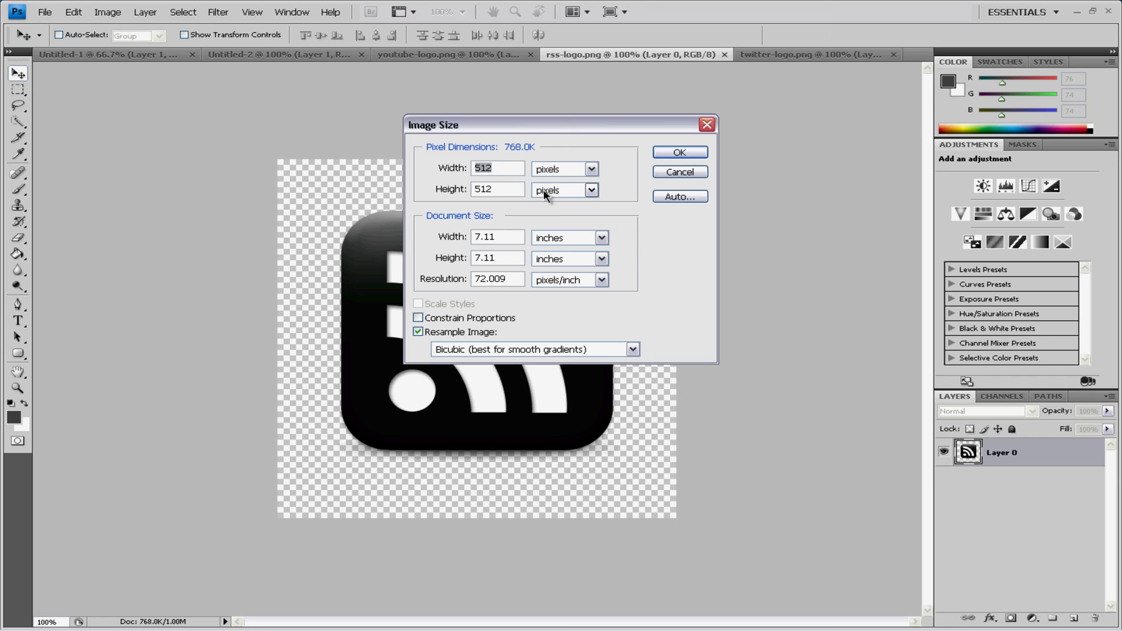
{"action": "type", "text": "100"}
{"action": "key", "text": "Tab"}
{"action": "key", "text": "Tab"}
{"action": "type", "text": "100"}
{"action": "key", "text": "Return"}
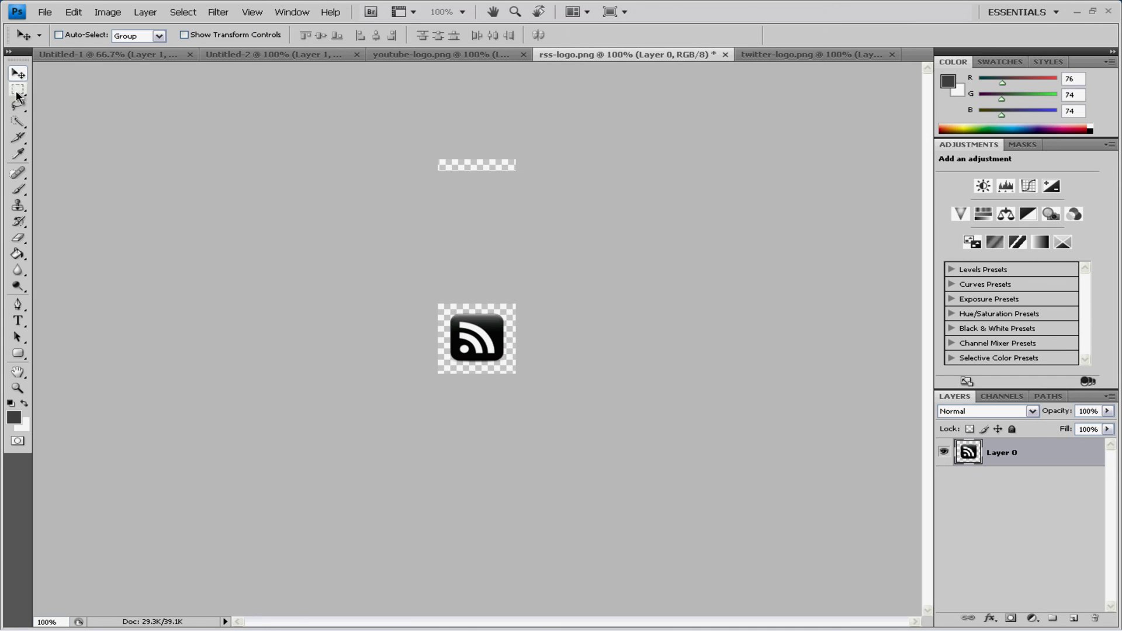
- Close the unused Untitled-1 and paste the RSS logo beside the YouTube icon in the header
{"action": "left_click", "coordinate": [18, 89]}
{"action": "left_click", "coordinate": [71, 86]}
{"action": "key", "text": "ctrl+Tab"}
{"action": "key", "text": "ctrl+Tab"}
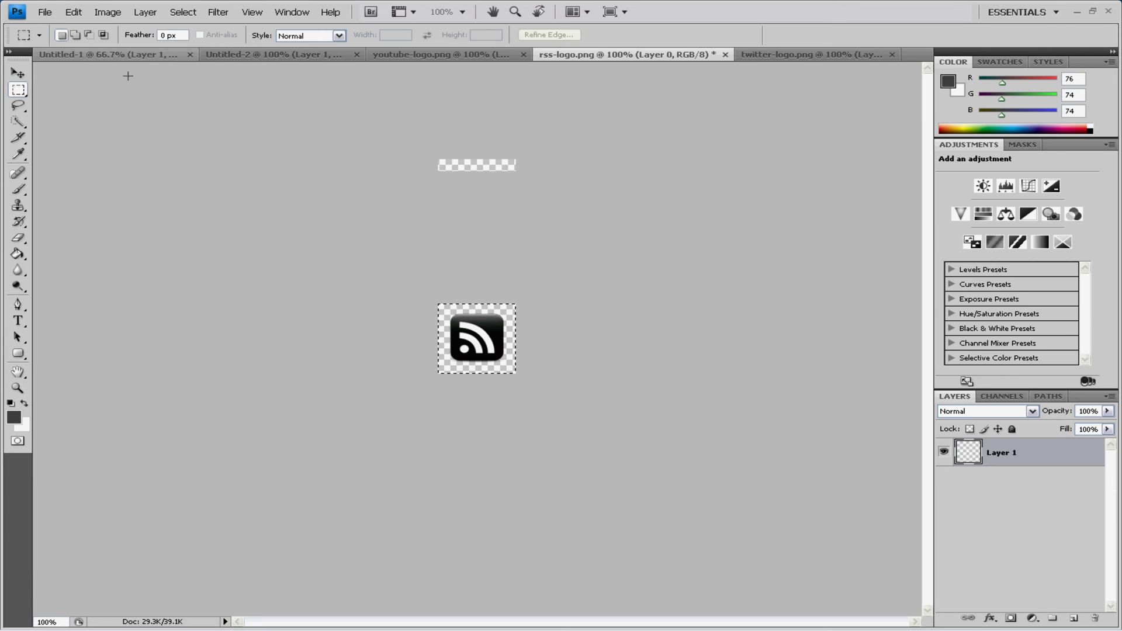
{"action": "key", "text": "ctrl+v"}
{"action": "key", "text": "ctrl+z"}
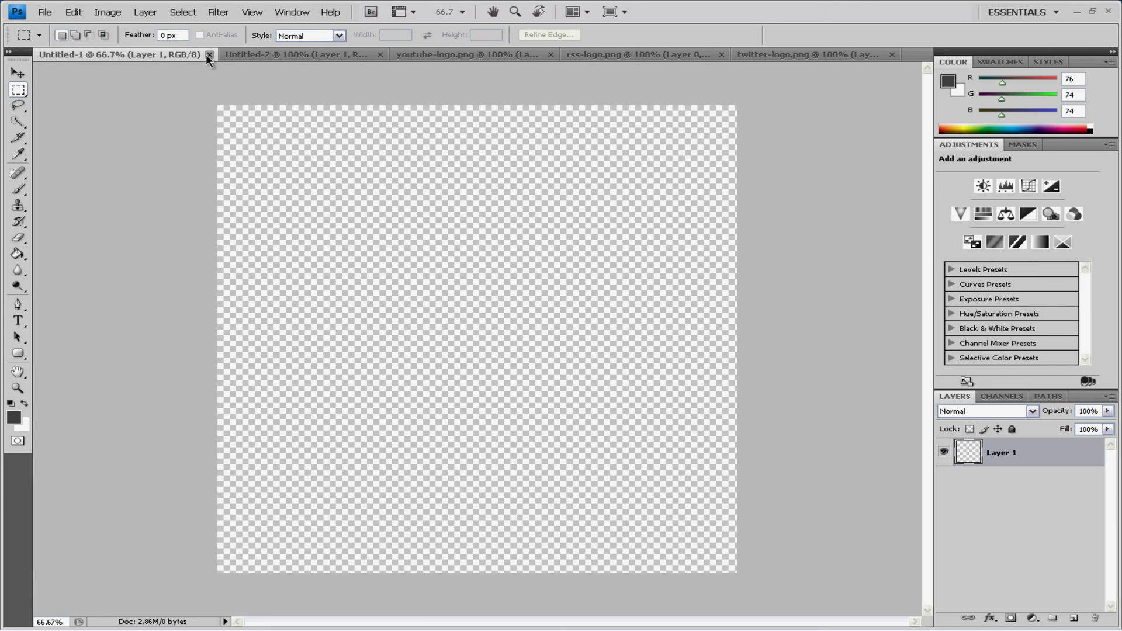
{"action": "left_click", "coordinate": [210, 55]}
{"action": "left_click", "coordinate": [163, 54]}
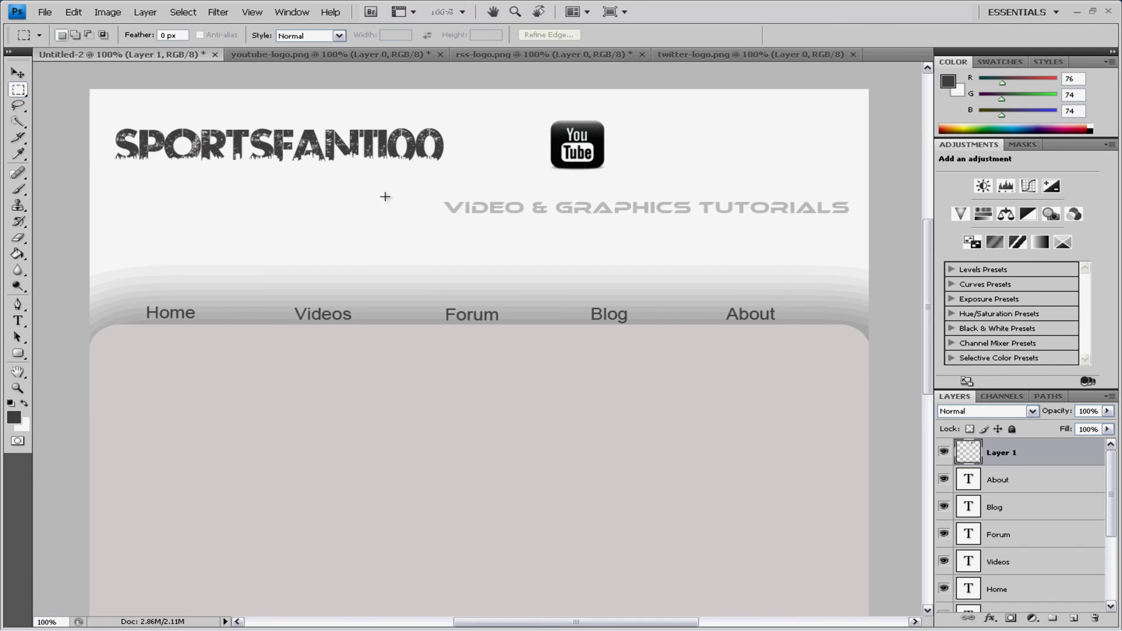
{"action": "key", "text": "ctrl+v"}
{"action": "left_click", "coordinate": [18, 73]}
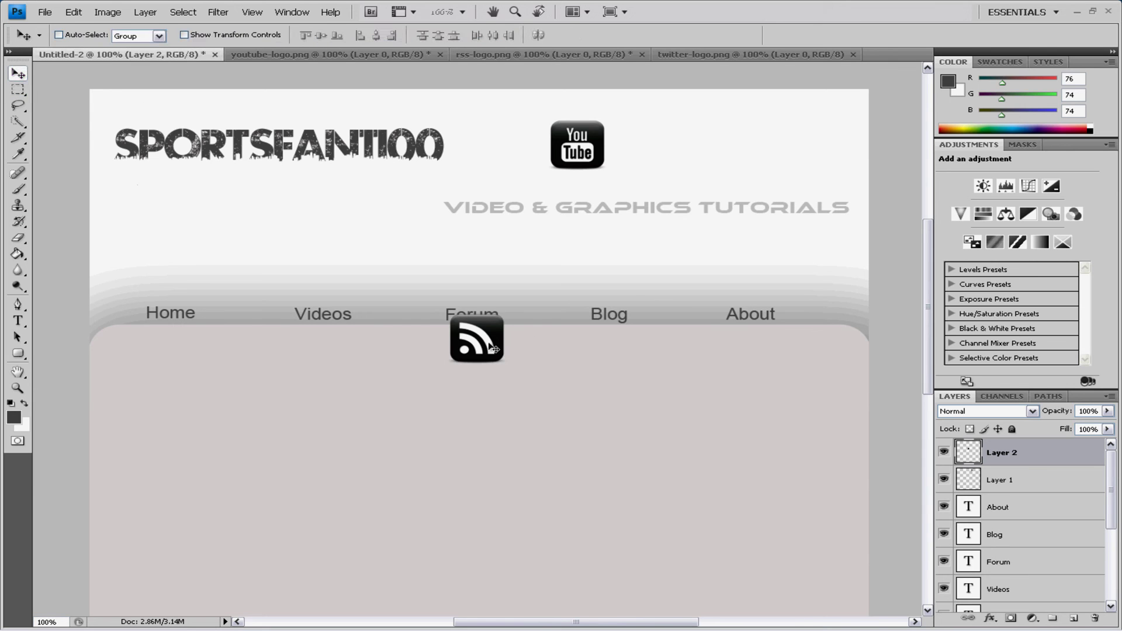
{"action": "left_click_drag", "start_coordinate": [492, 343], "coordinate": [699, 153]}
- Resize the Twitter logo image to 100 × 100 px
{"action": "left_click", "coordinate": [751, 54]}
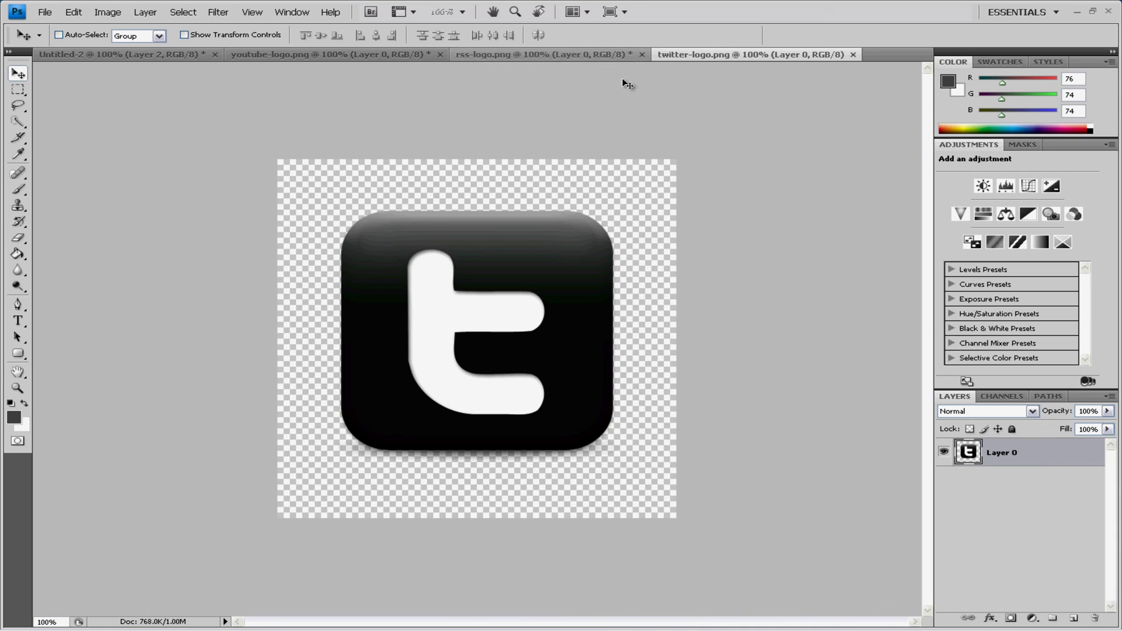
{"action": "left_click", "coordinate": [107, 12]}
{"action": "left_click", "coordinate": [131, 107]}
{"action": "type", "text": "100"}
{"action": "key", "text": "Tab"}
{"action": "key", "text": "Tab"}
{"action": "type", "text": "100"}
{"action": "key", "text": "Return"}
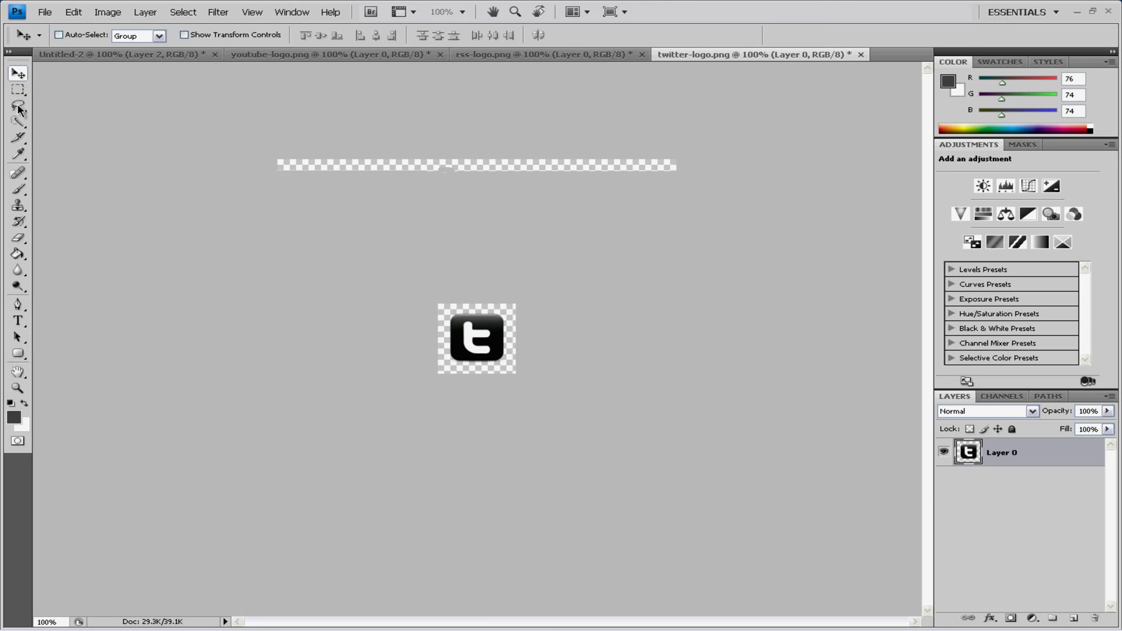
- Bring the Twitter logo into the Untitled-2 header, right of the RSS icon
{"action": "left_click", "coordinate": [18, 89]}
{"action": "left_click", "coordinate": [243, 176]}
{"action": "key", "text": "ctrl+a"}
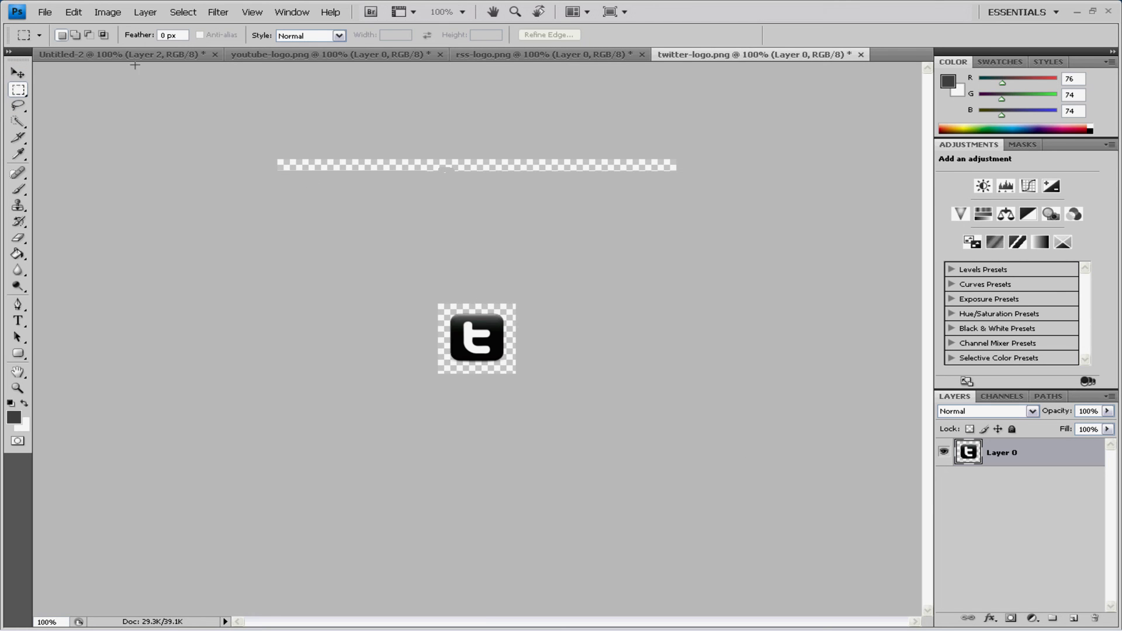
{"action": "key", "text": "ctrl+d"}
{"action": "left_click_drag", "start_coordinate": [144, 55], "coordinate": [794, 164]}
{"action": "left_click", "coordinate": [25, 72]}
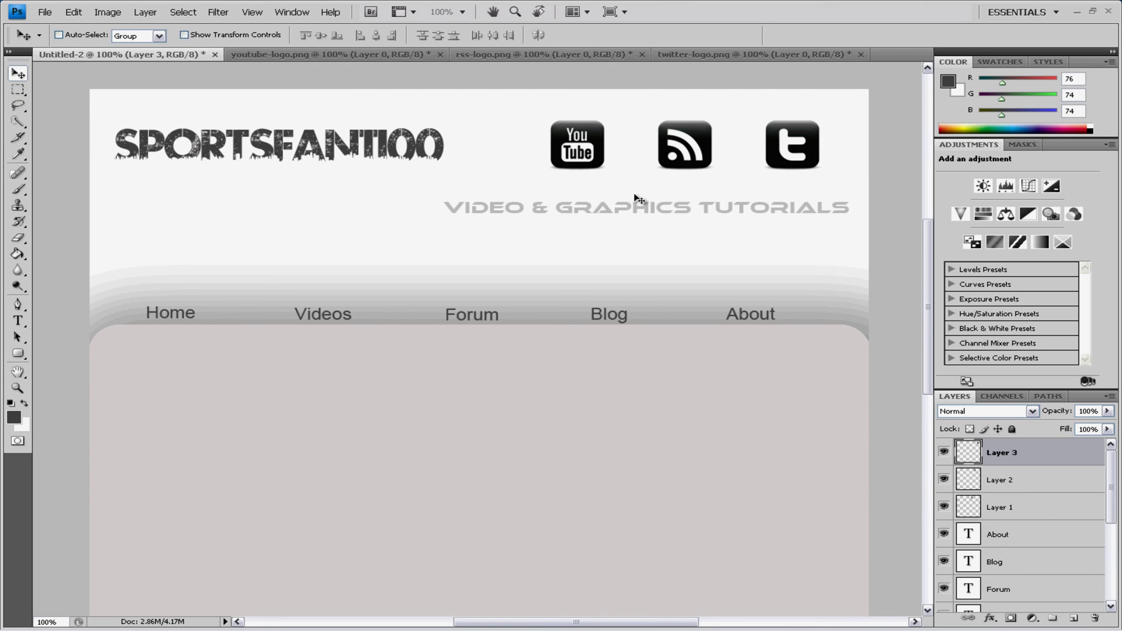
- Nudge the RSS icon right and bring the YouTube icon closer to it
{"action": "left_click", "coordinate": [1030, 481]}
{"action": "key", "text": "shift+Right"}
{"action": "key", "text": "shift+Right"}
{"action": "key", "text": "shift+Right"}
{"action": "key", "text": "shift+Right"}
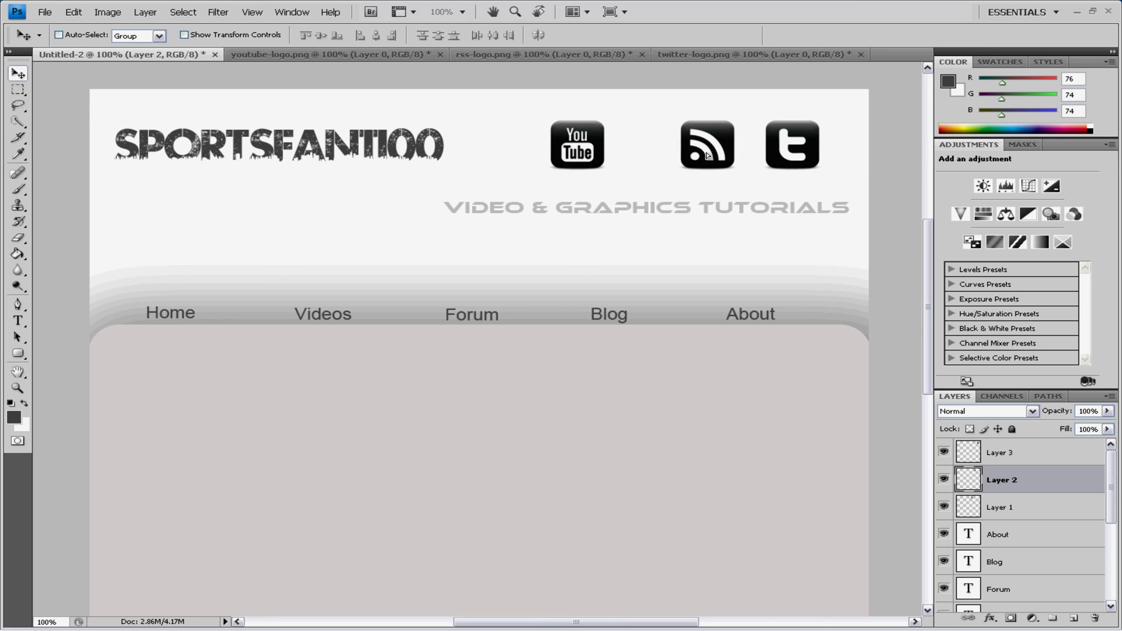
{"action": "left_click", "coordinate": [1008, 509]}
{"action": "key", "text": "shift+Right"}
{"action": "key", "text": "shift+Right"}
{"action": "key", "text": "shift+Right"}
{"action": "key", "text": "shift+Right"}
{"action": "key", "text": "shift+Right"}
{"action": "key", "text": "shift+Right"}
{"action": "key", "text": "shift+Right"}
{"action": "key", "text": "shift+Right"}
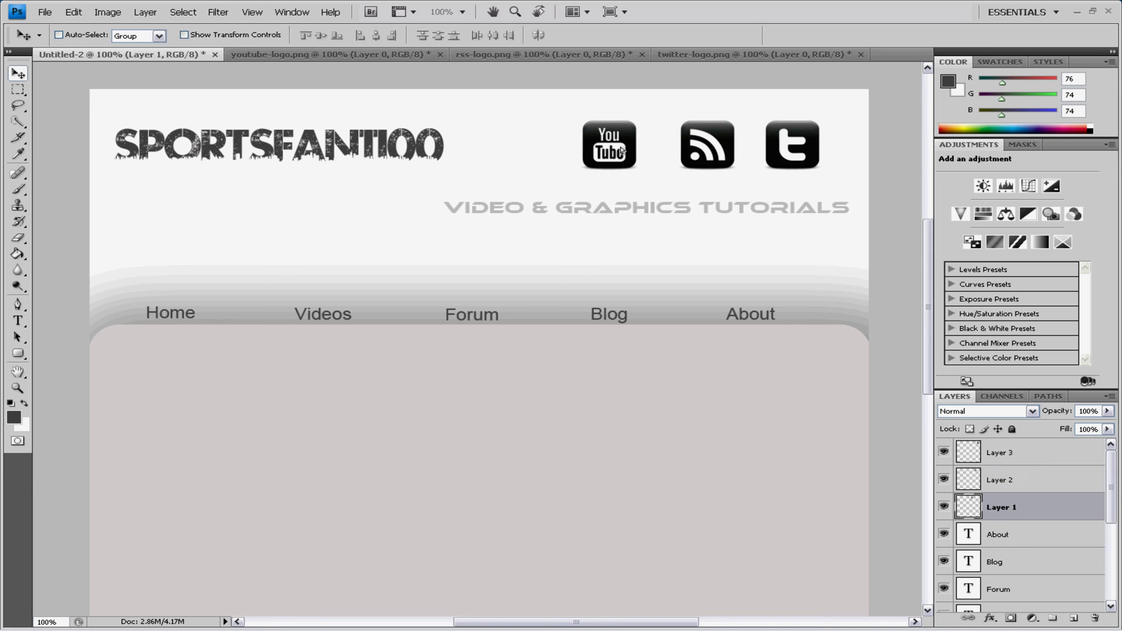
{"action": "left_click_drag", "start_coordinate": [632, 149], "coordinate": [629, 148]}
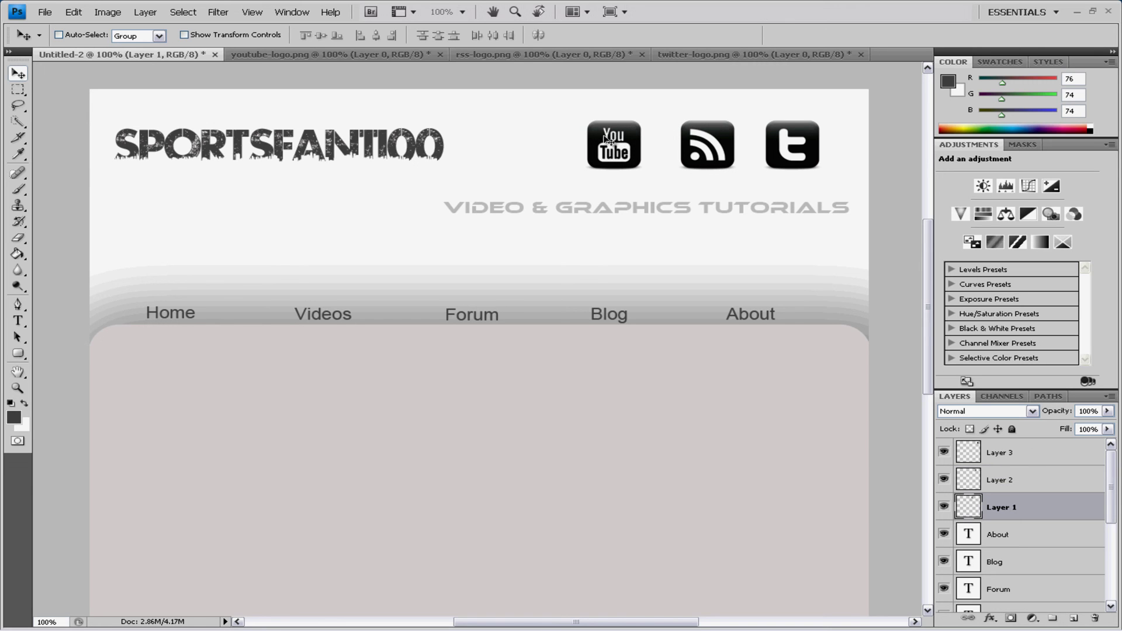
- Shift all three social icons right together, then nudge the YouTube icon slightly right
{"action": "left_click", "coordinate": [1043, 482], "text": "shift"}
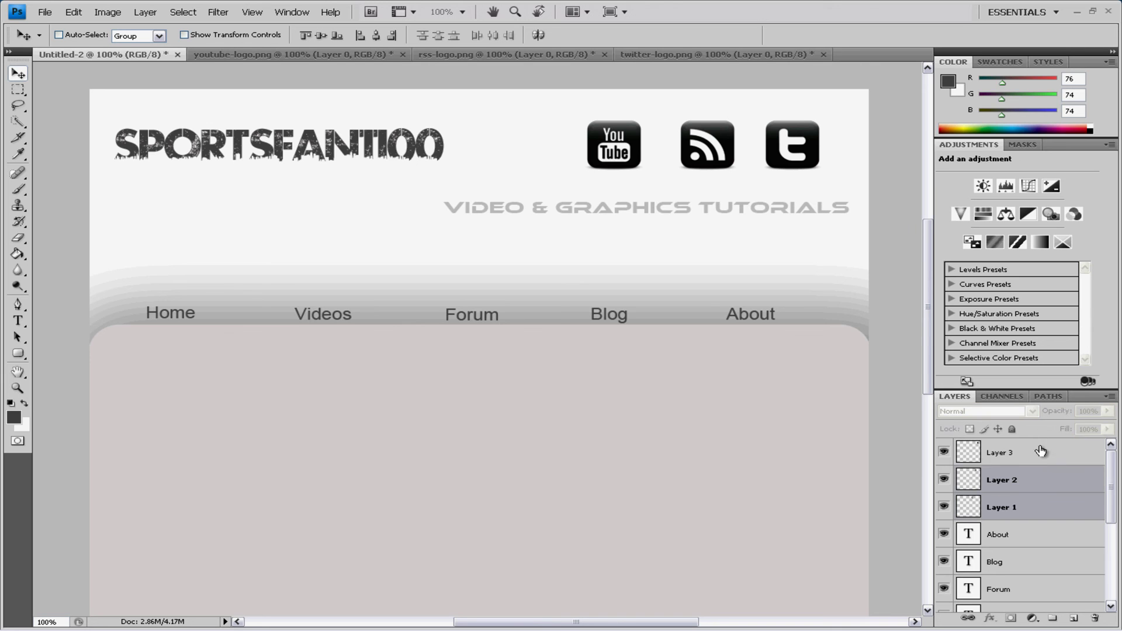
{"action": "left_click", "coordinate": [1039, 453], "text": "shift"}
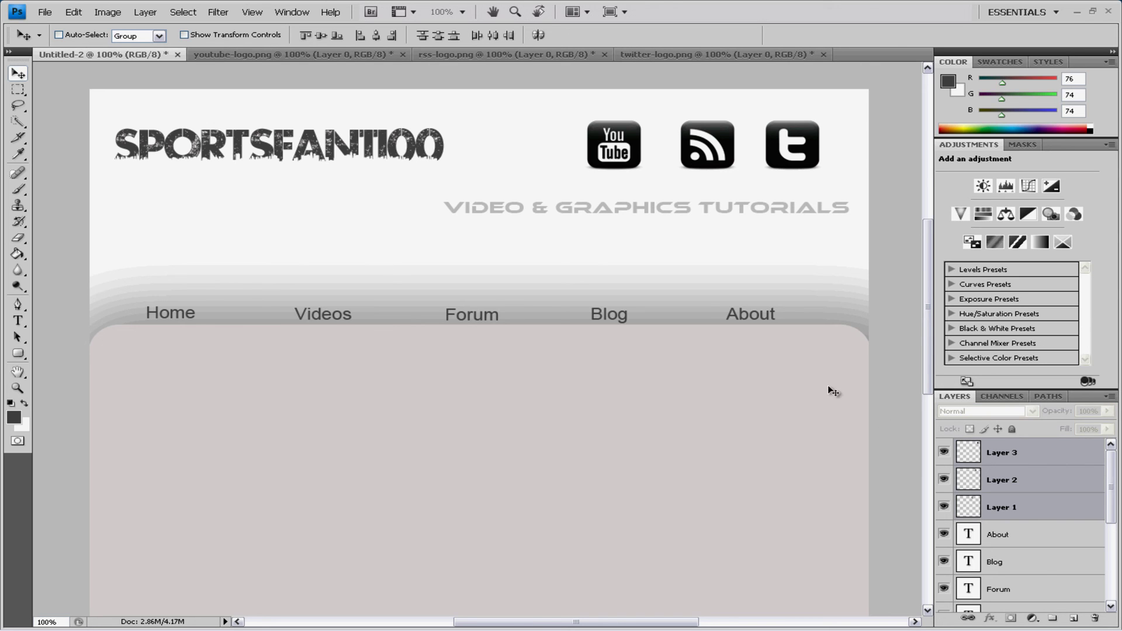
{"action": "left_click_drag", "start_coordinate": [619, 159], "coordinate": [627, 159]}
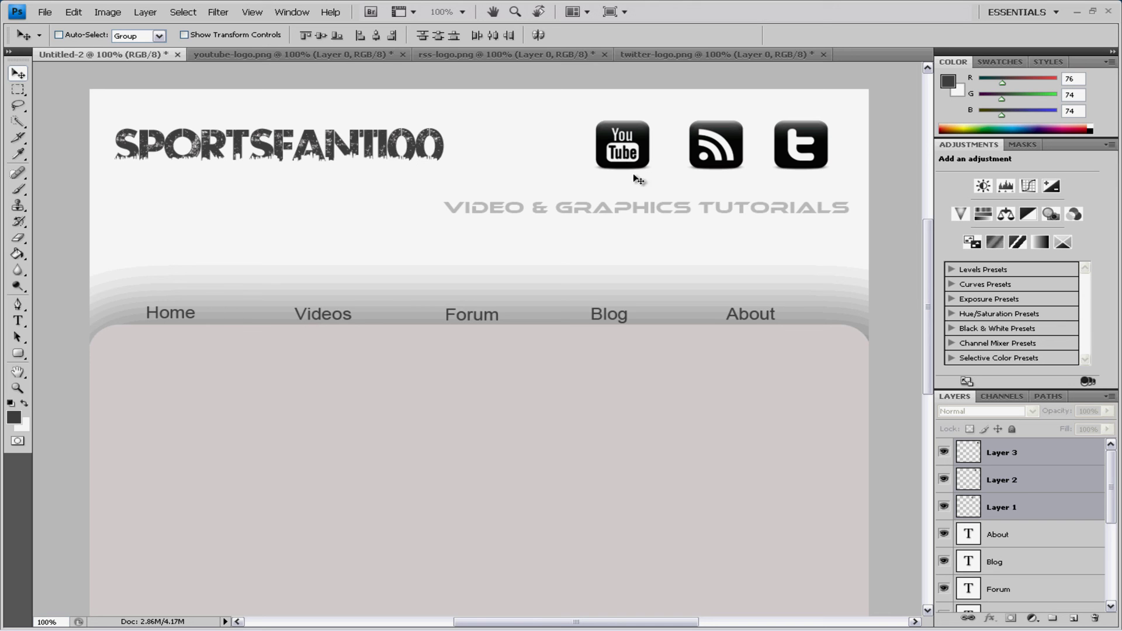
{"action": "left_click", "coordinate": [1036, 480]}
{"action": "left_click", "coordinate": [1032, 455]}
{"action": "left_click", "coordinate": [1036, 509]}
{"action": "left_click_drag", "start_coordinate": [634, 149], "coordinate": [639, 149]}
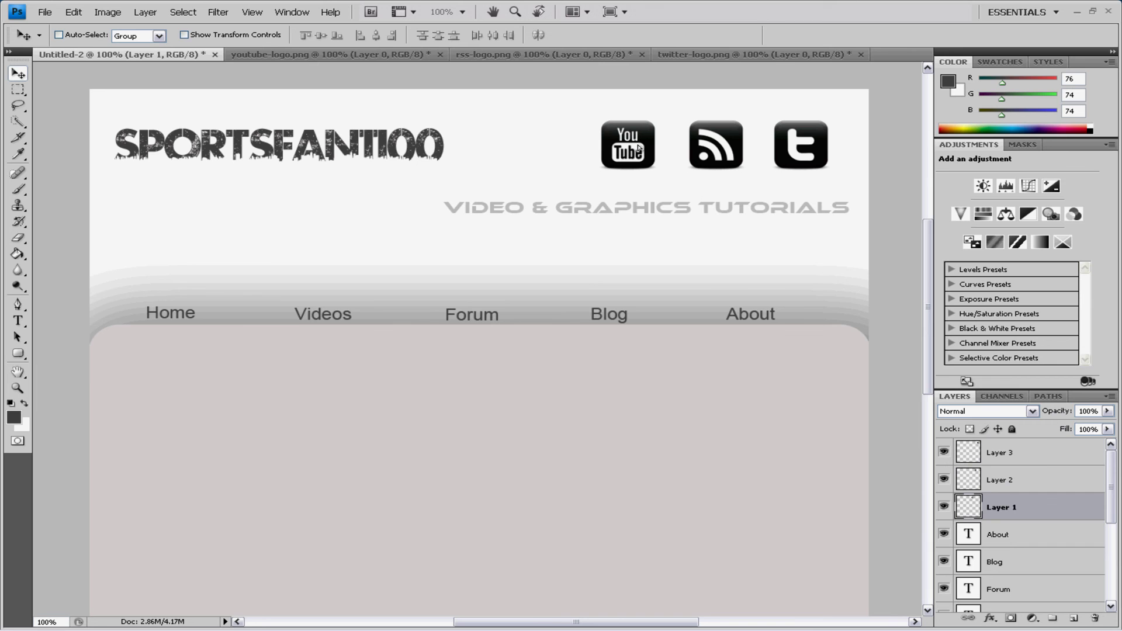
{"action": "scroll", "coordinate": [864, 172], "scroll_direction": "down", "scroll_amount": 1}
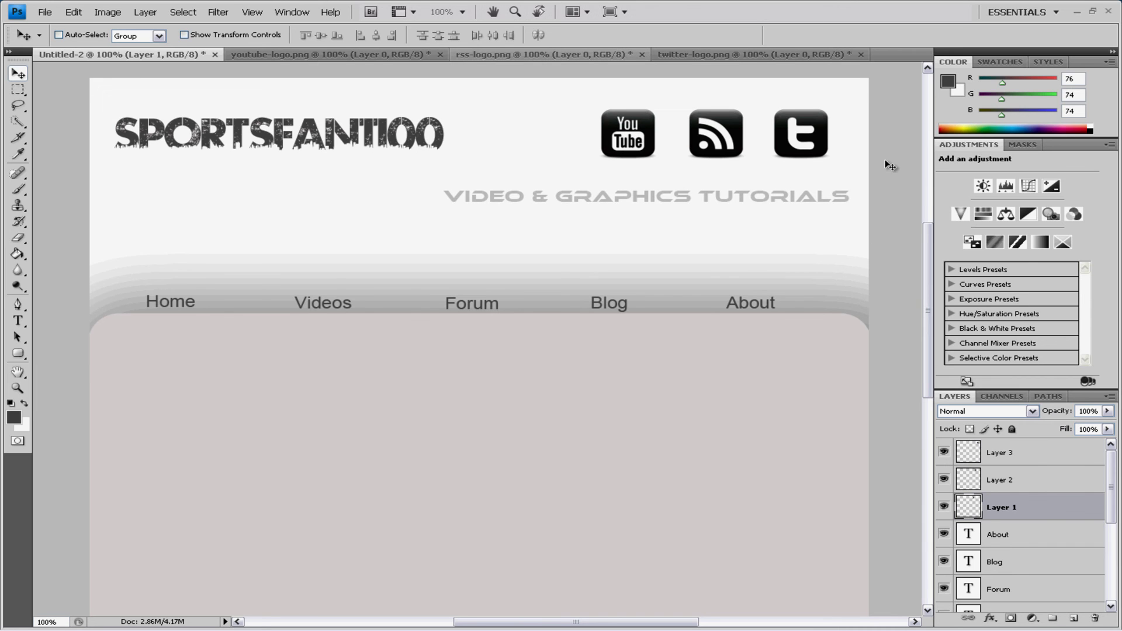